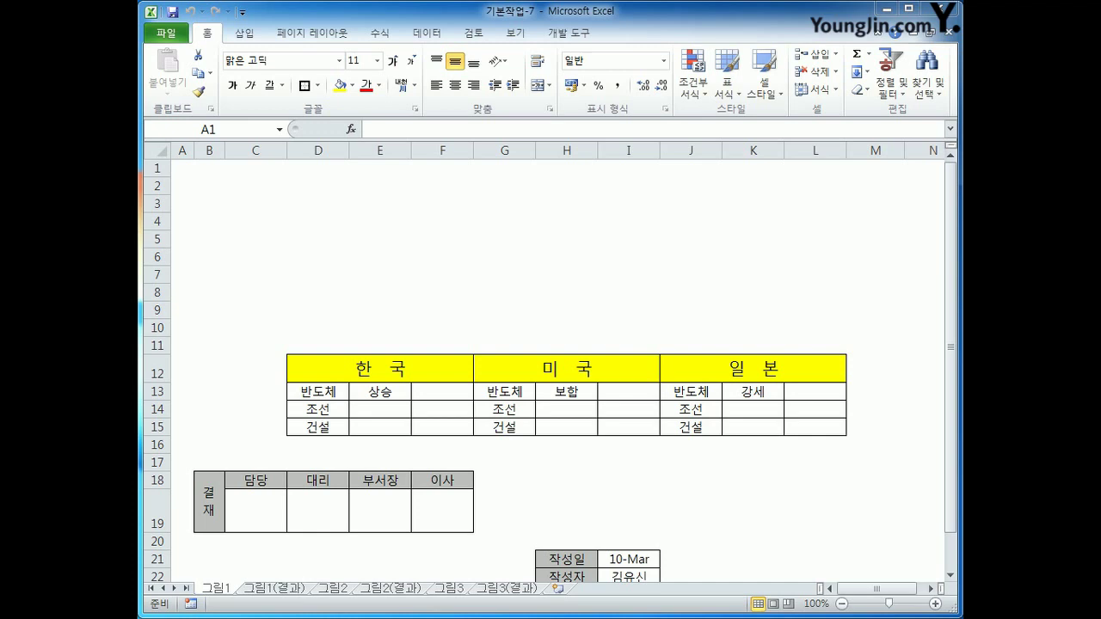
Step: Examine the date, approval and country tables on sheet 그림1 and their combined layout on sheet 그림1(결과)
left_click(258, 150)
left_click(317, 151)
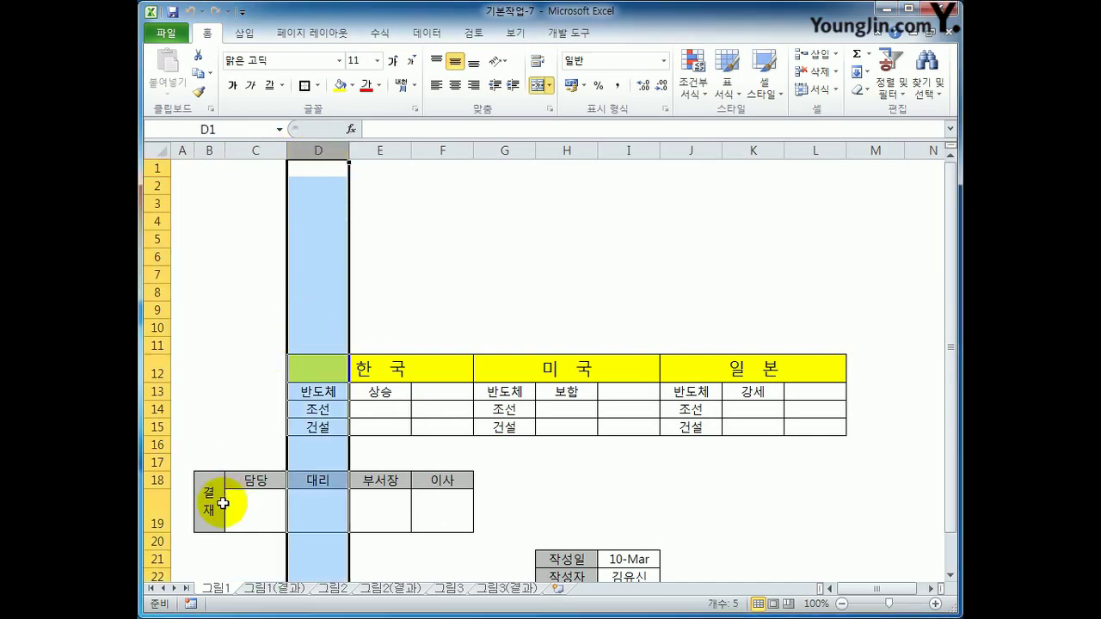
left_click_drag(212, 504, 450, 502)
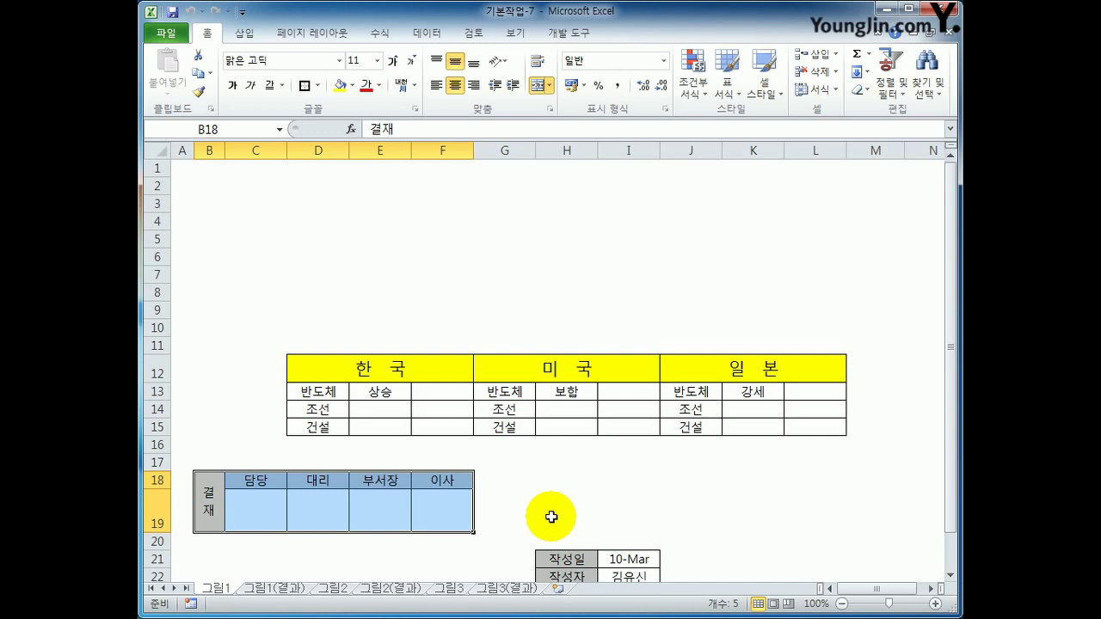
left_click_drag(354, 368, 822, 426)
left_click_drag(209, 499, 422, 496)
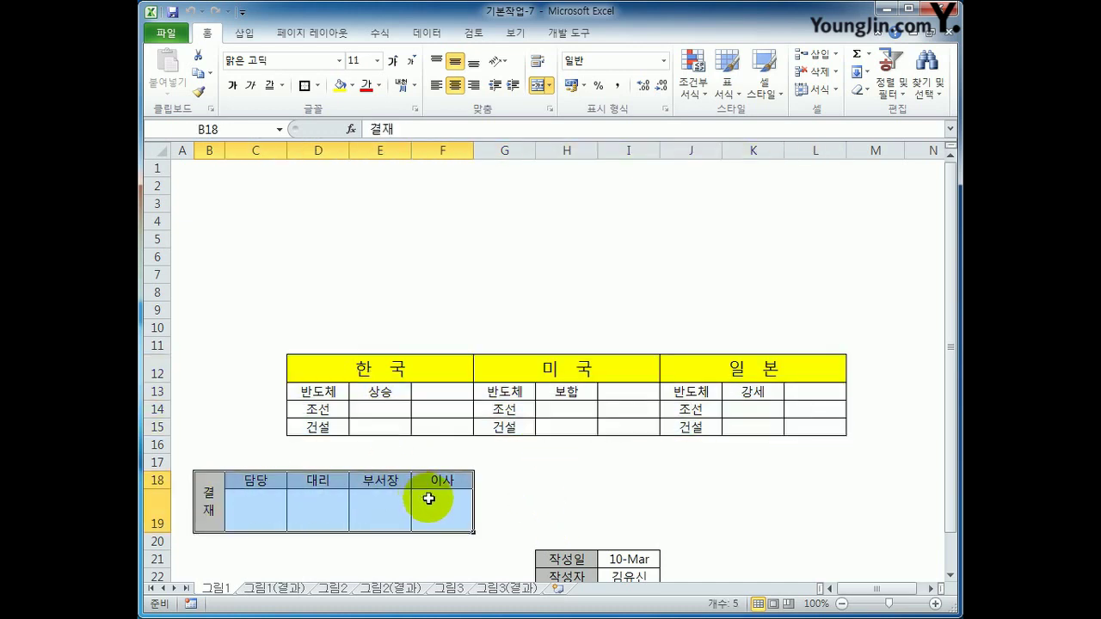
left_click_drag(563, 559, 632, 543)
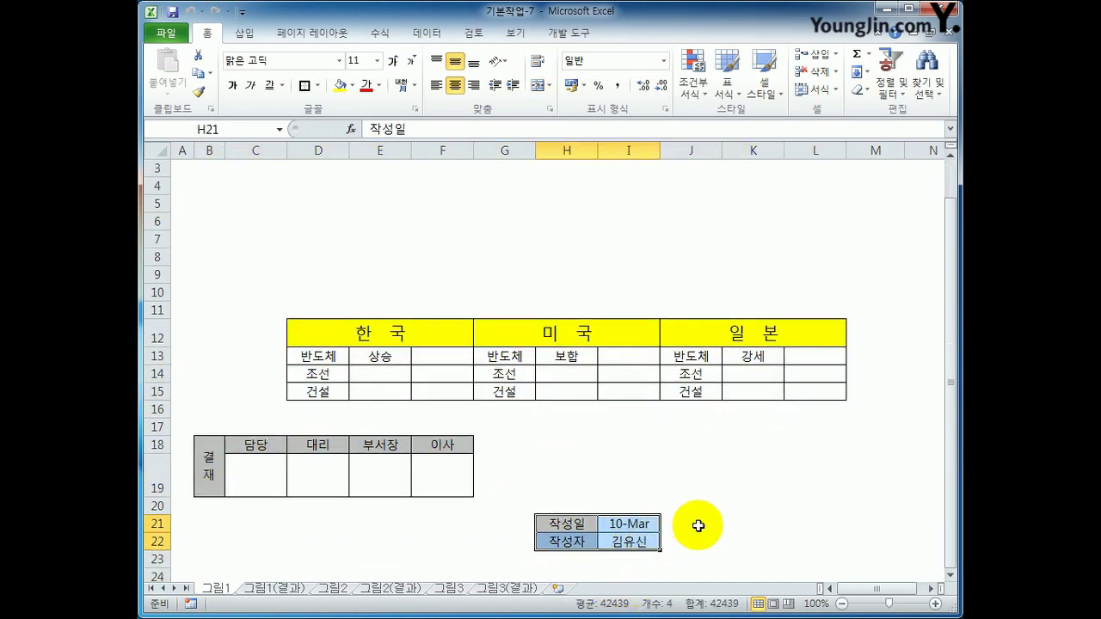
scroll(698, 522, "up", 1)
left_click(254, 588)
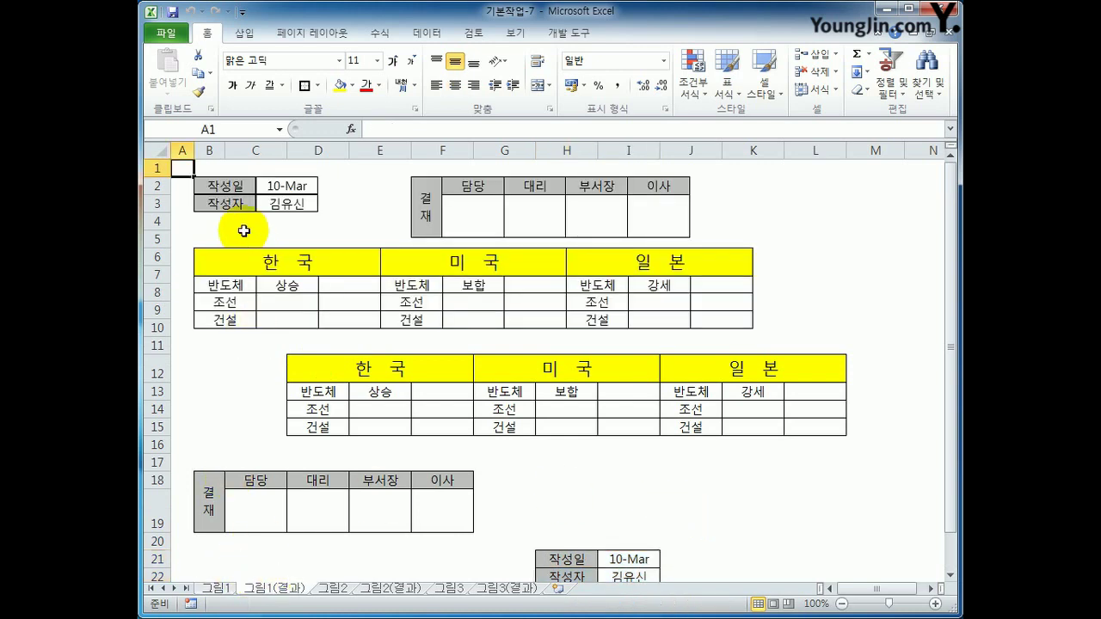
left_click_drag(183, 168, 745, 330)
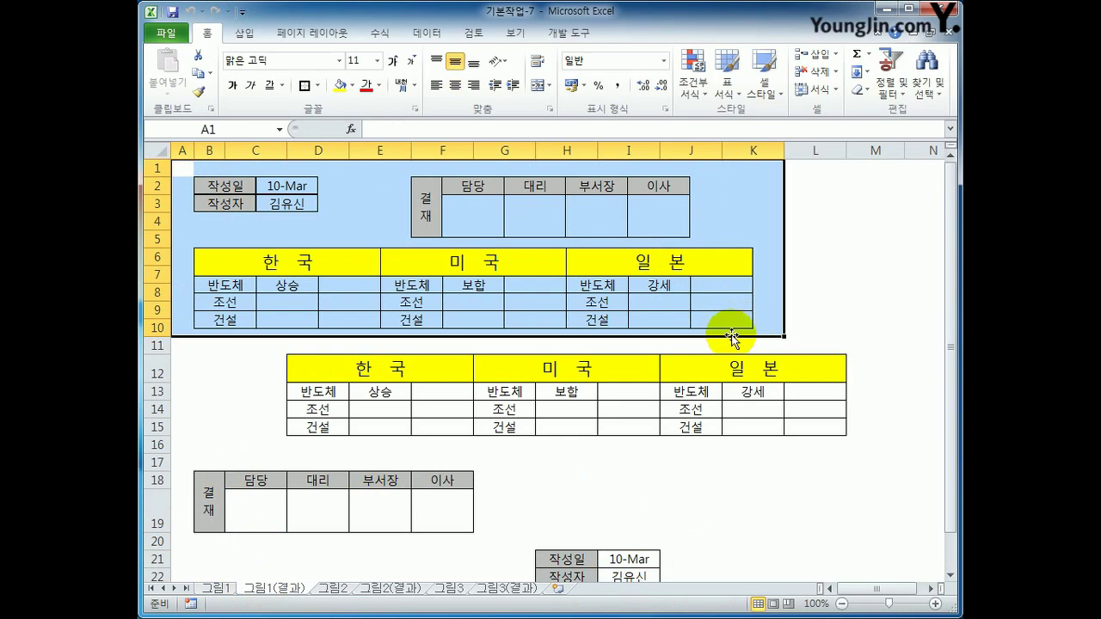
Step: Examine the source tables on sheet 그림2(결과) and the finished layout that combines them in rows 14 to 23
left_click(376, 592)
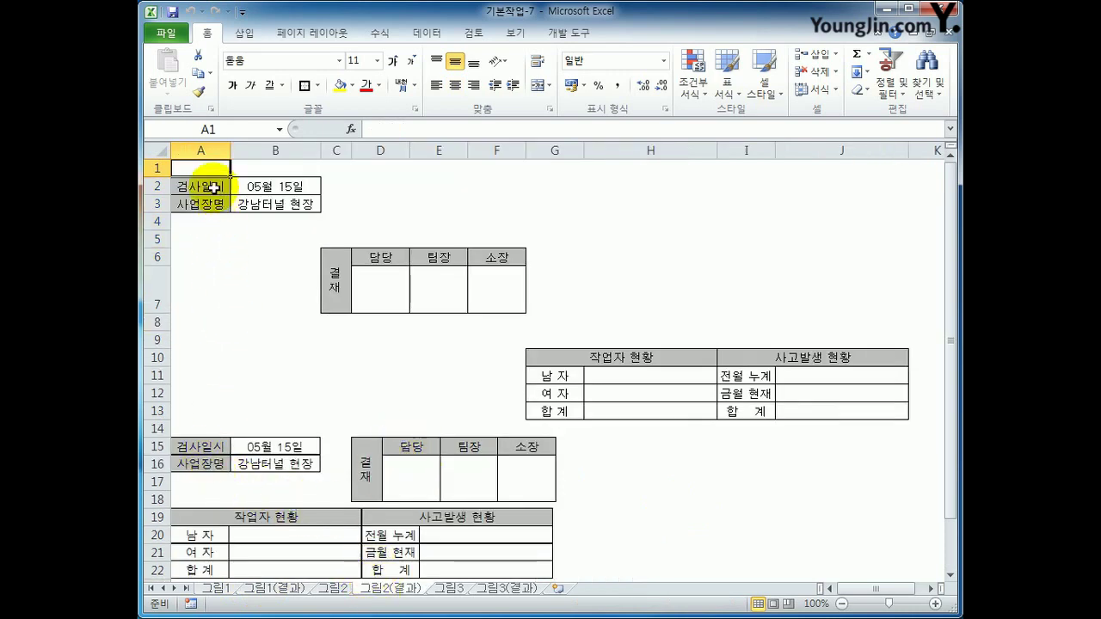
left_click_drag(209, 184, 305, 199)
left_click_drag(344, 285, 499, 293)
left_click_drag(605, 358, 794, 407)
scroll(794, 408, "down", 3)
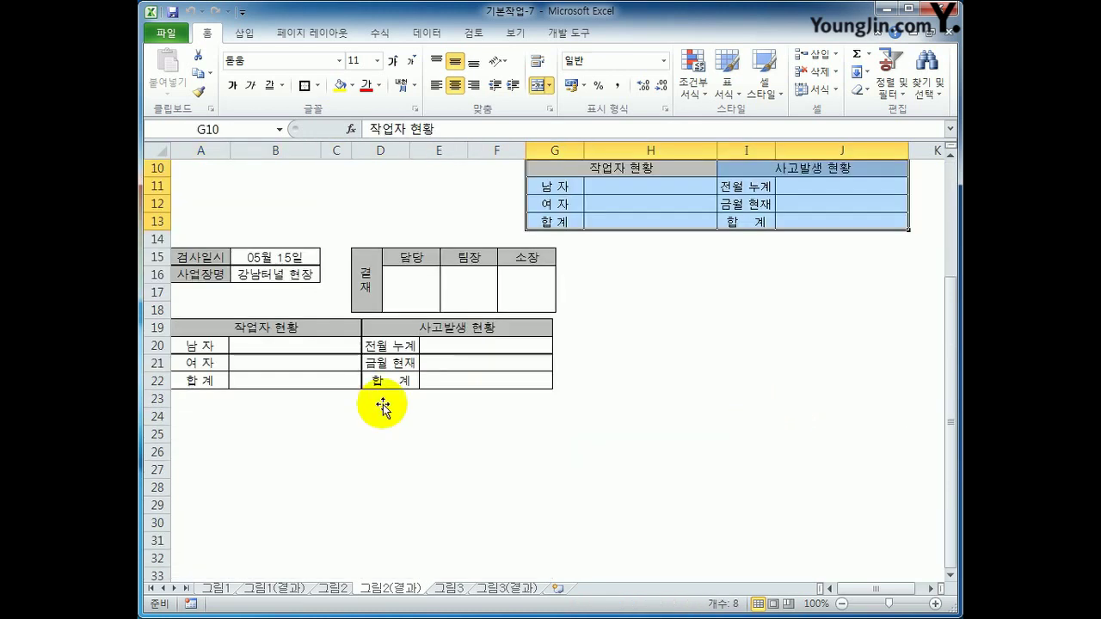
left_click_drag(202, 238, 555, 395)
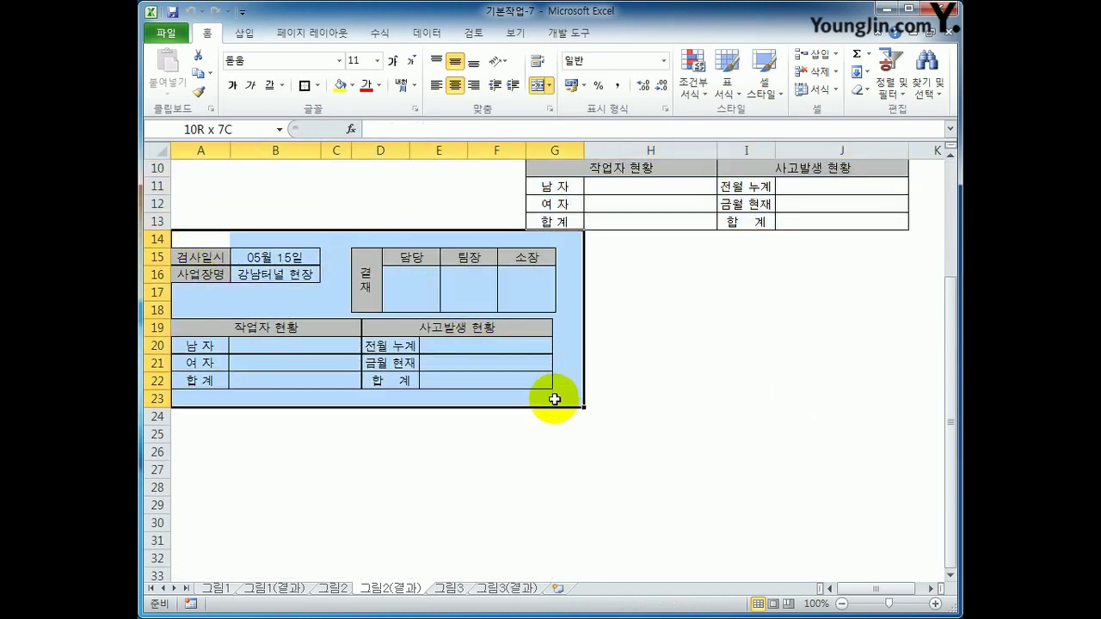
left_click(645, 431)
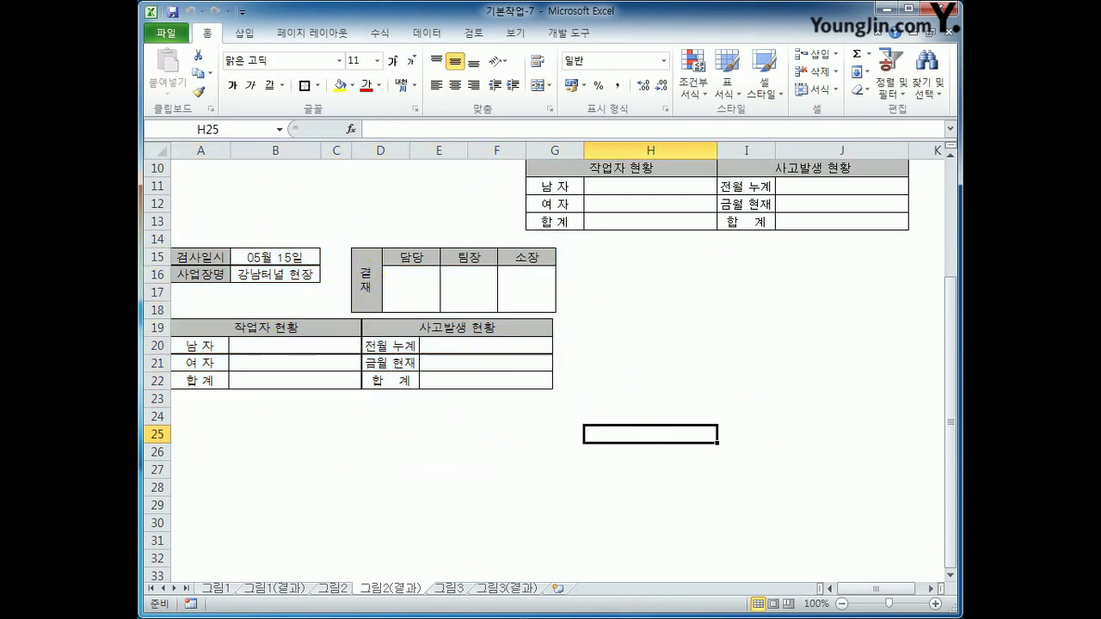
Step: Examine the 공공용지 and 민간용지 tables and the linked approval picture on sheet 그림3(결과)
left_click(510, 588)
left_click(634, 526)
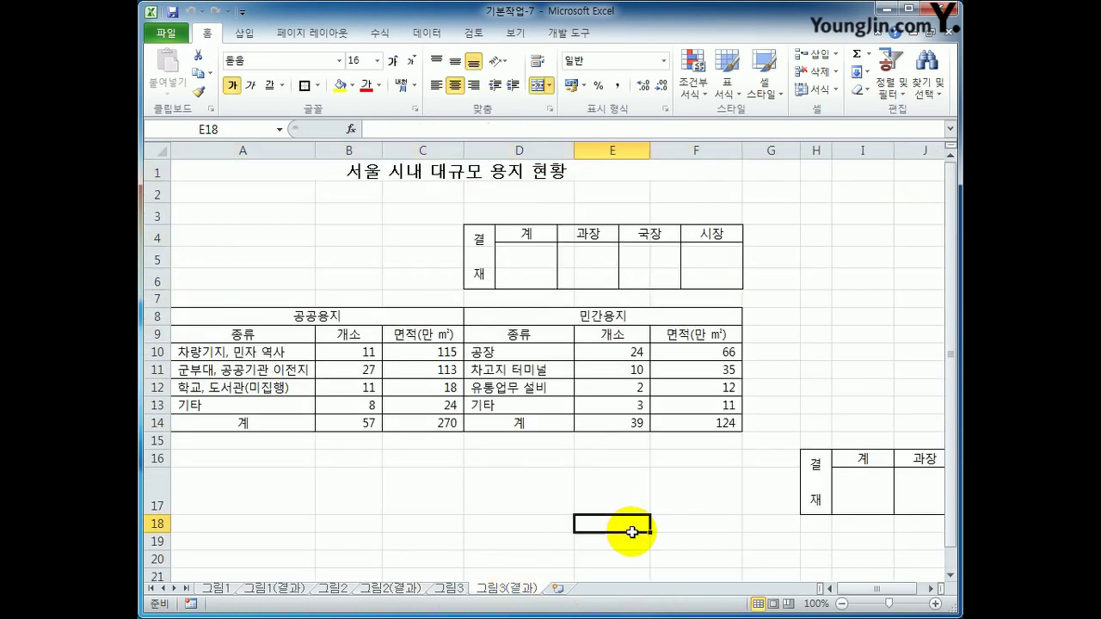
left_click(337, 318)
left_click(507, 316)
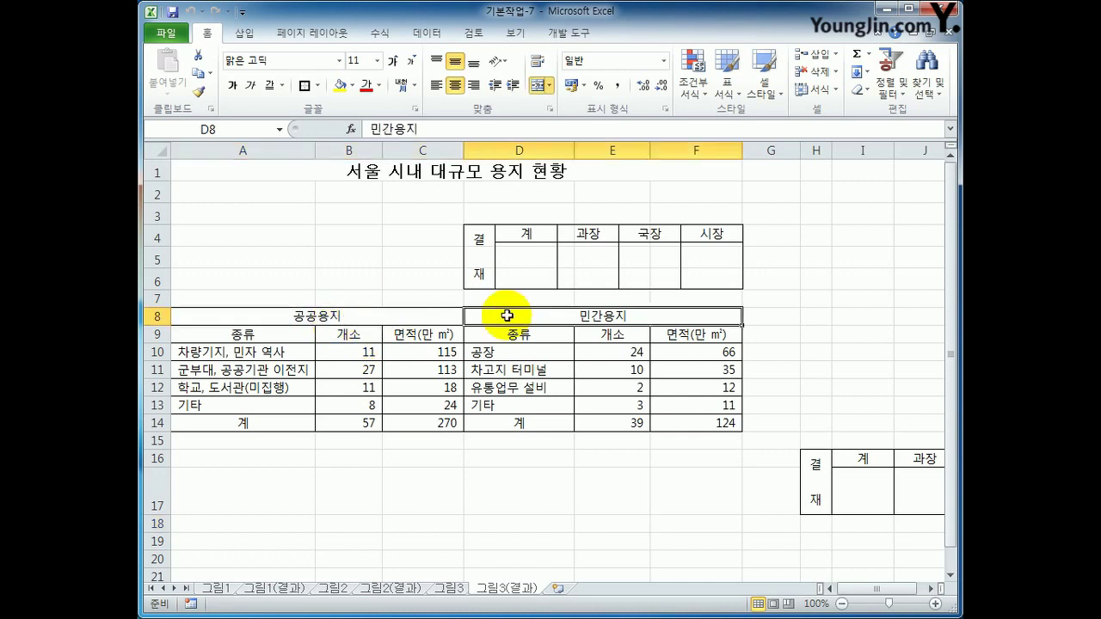
left_click(503, 251)
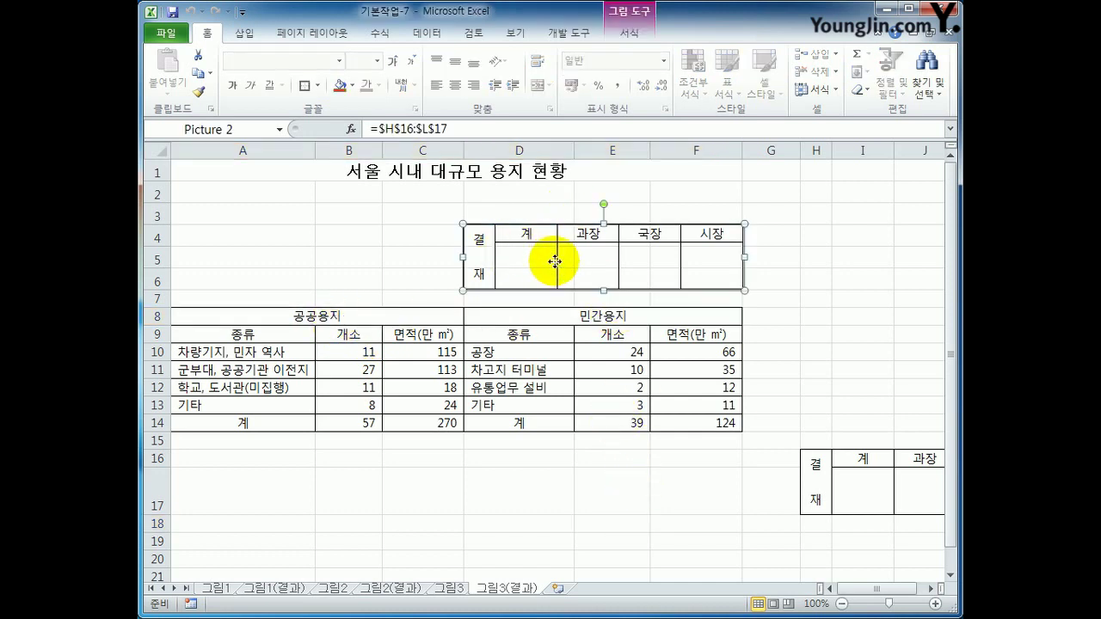
Step: Move the approval picture beside the land table, then build a bordered table in C4:F5 with C4:C5 merged
left_click_drag(555, 261, 849, 256)
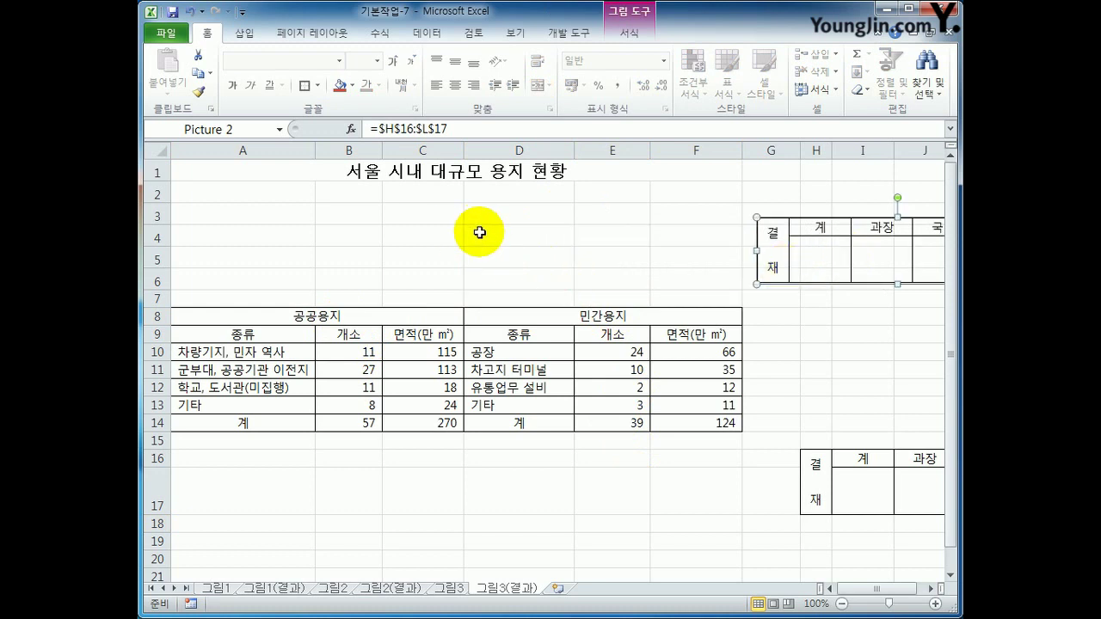
left_click_drag(460, 234, 673, 260)
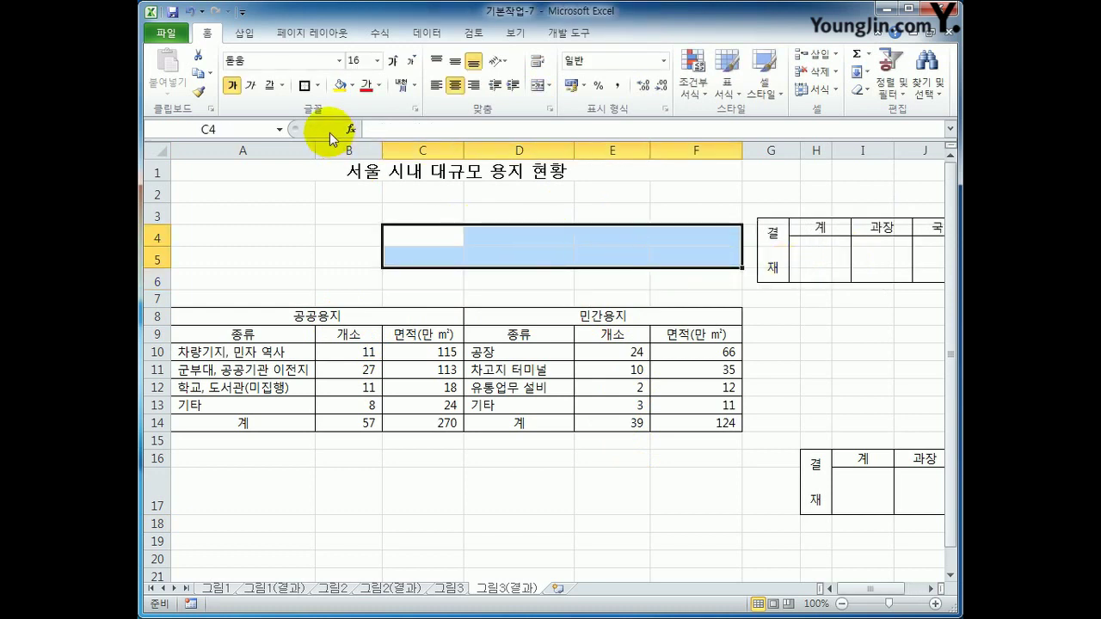
left_click(317, 85)
left_click(352, 224)
left_click_drag(427, 243, 422, 264)
left_click(535, 86)
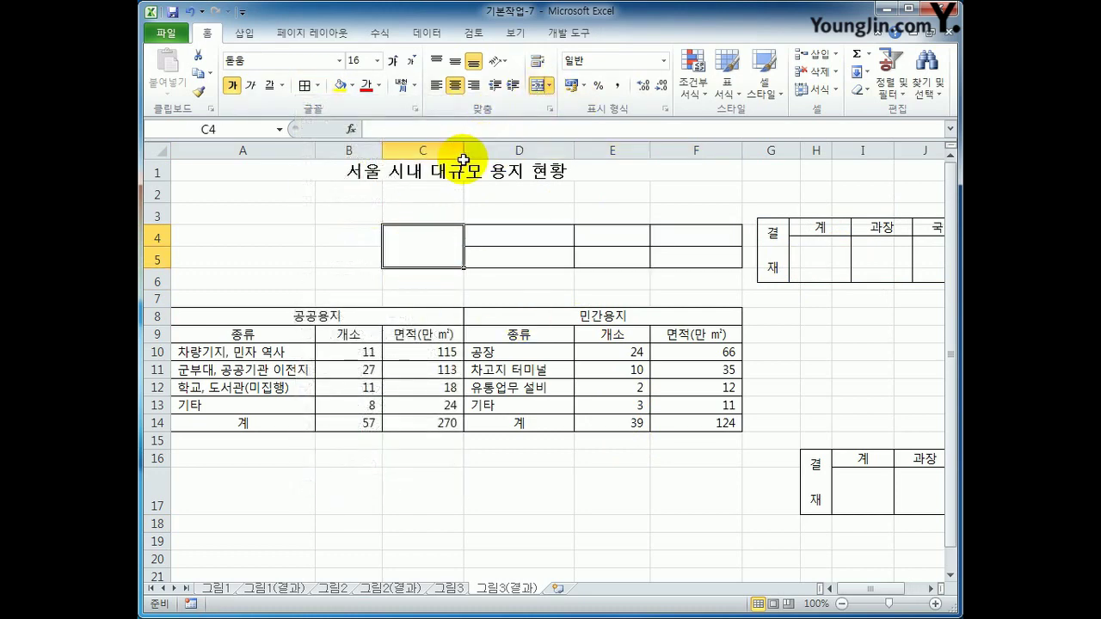
Step: Narrow columns C and D to fit the approval table and check the effect on the land table below
left_click_drag(463, 151, 415, 155)
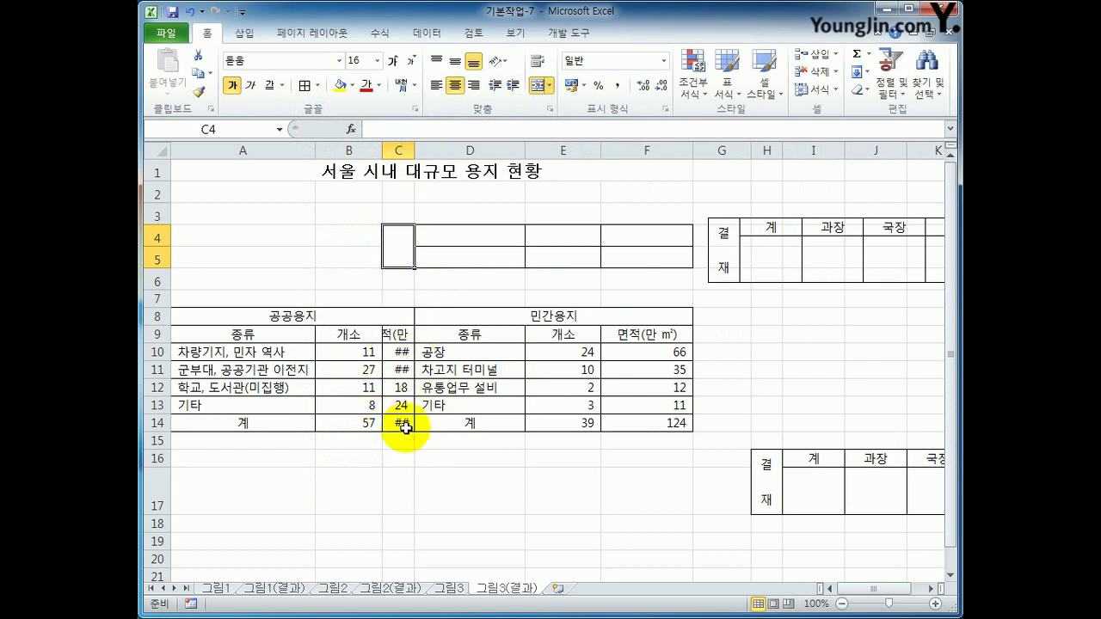
left_click(769, 258)
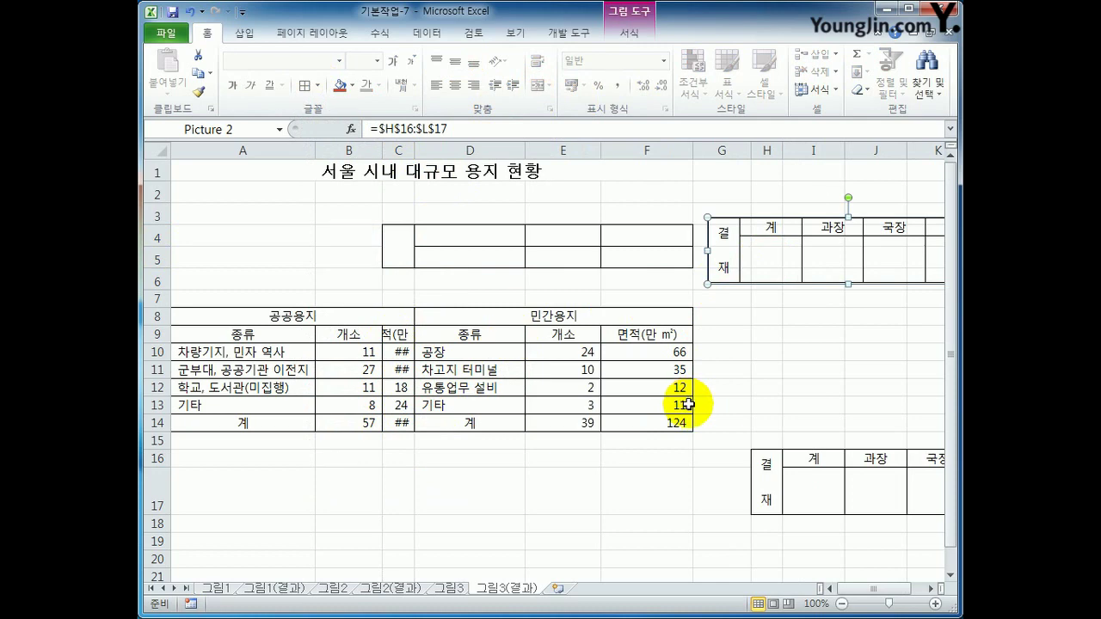
left_click_drag(400, 336, 407, 421)
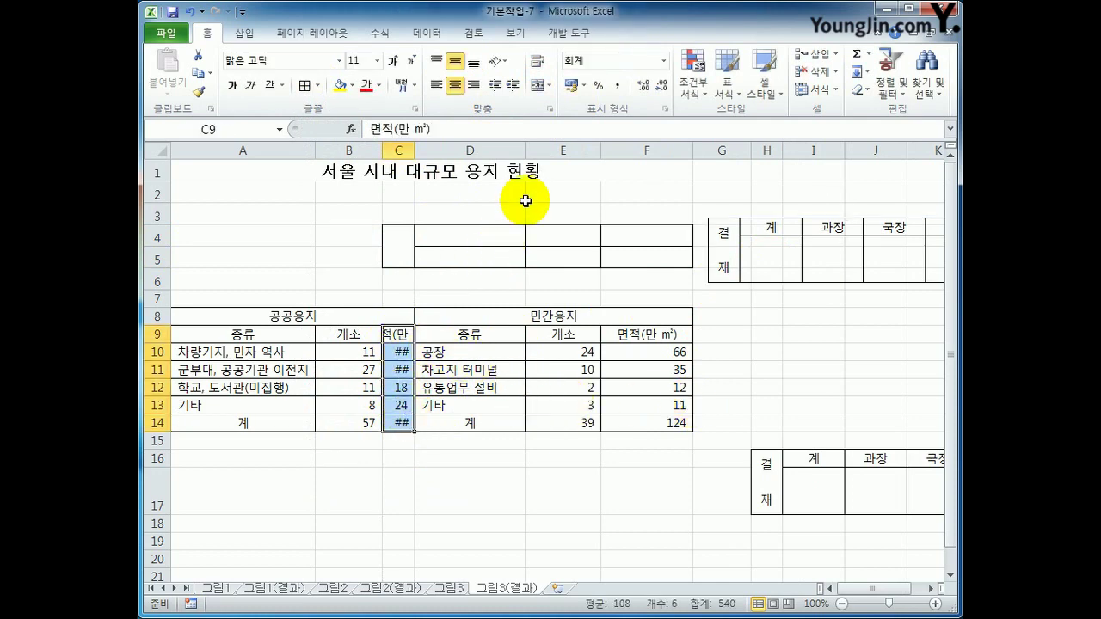
left_click_drag(525, 151, 477, 151)
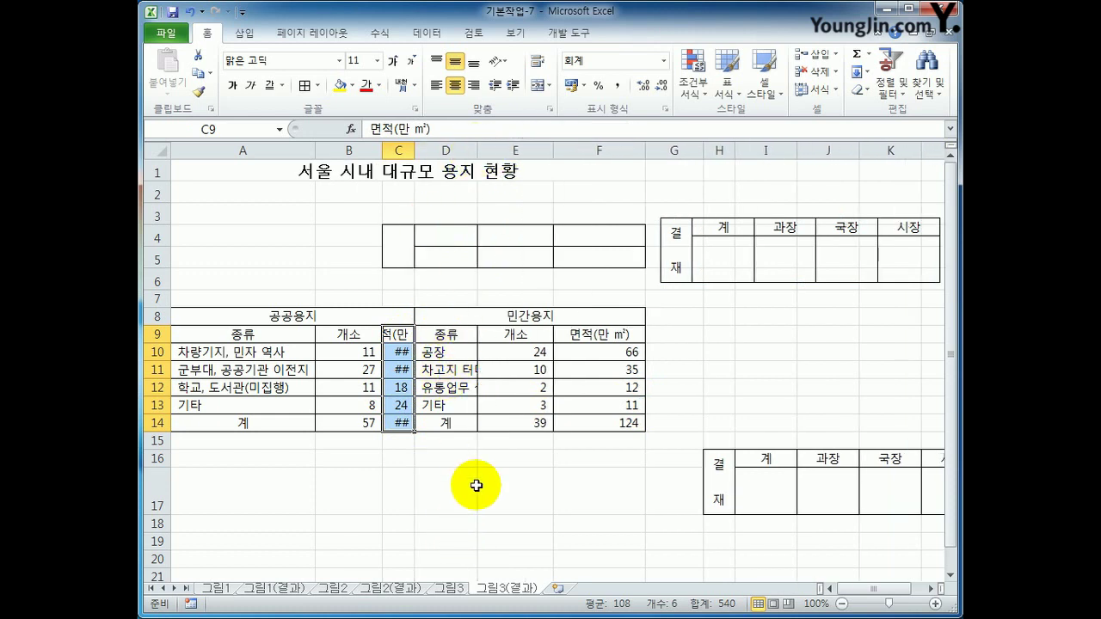
Step: Undo the column narrowing, cell merge, borders and picture move on sheet 그림3(결과)
left_click(190, 12)
left_click(190, 12)
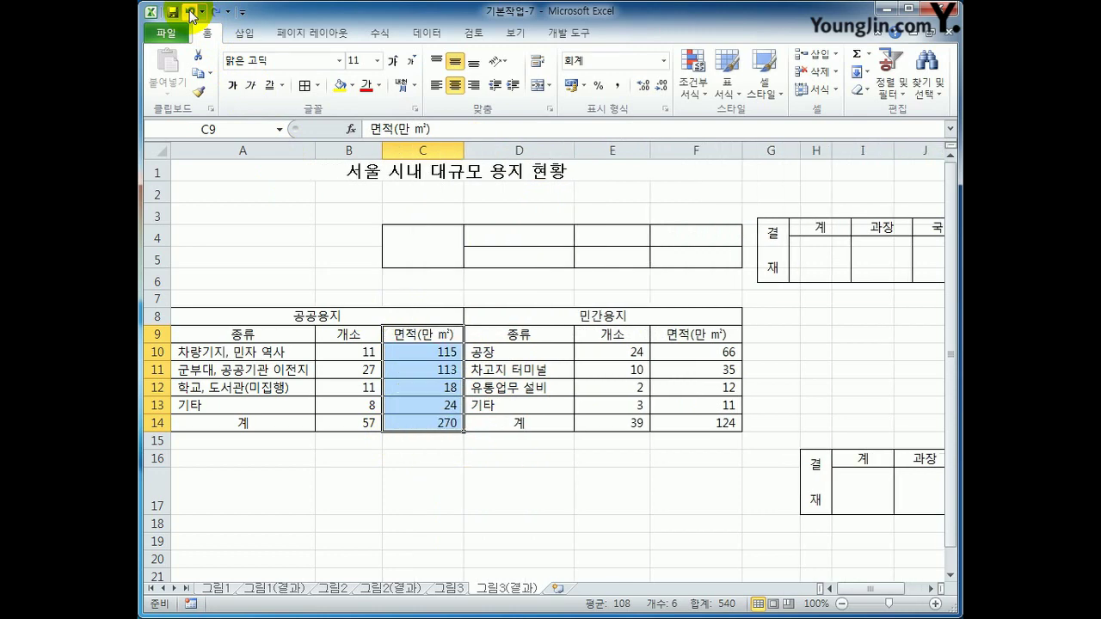
left_click(191, 12)
left_click(190, 12)
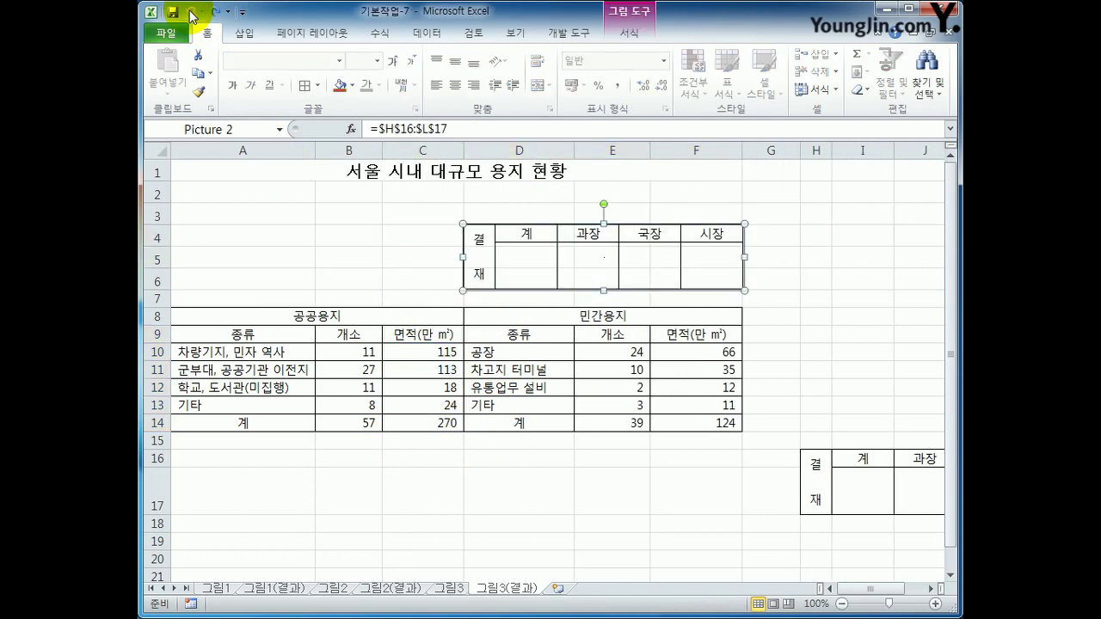
left_click(389, 471)
Step: Copy the 작성일 and 작성자 table in H21:I22 on sheet 그림1
left_click(207, 589)
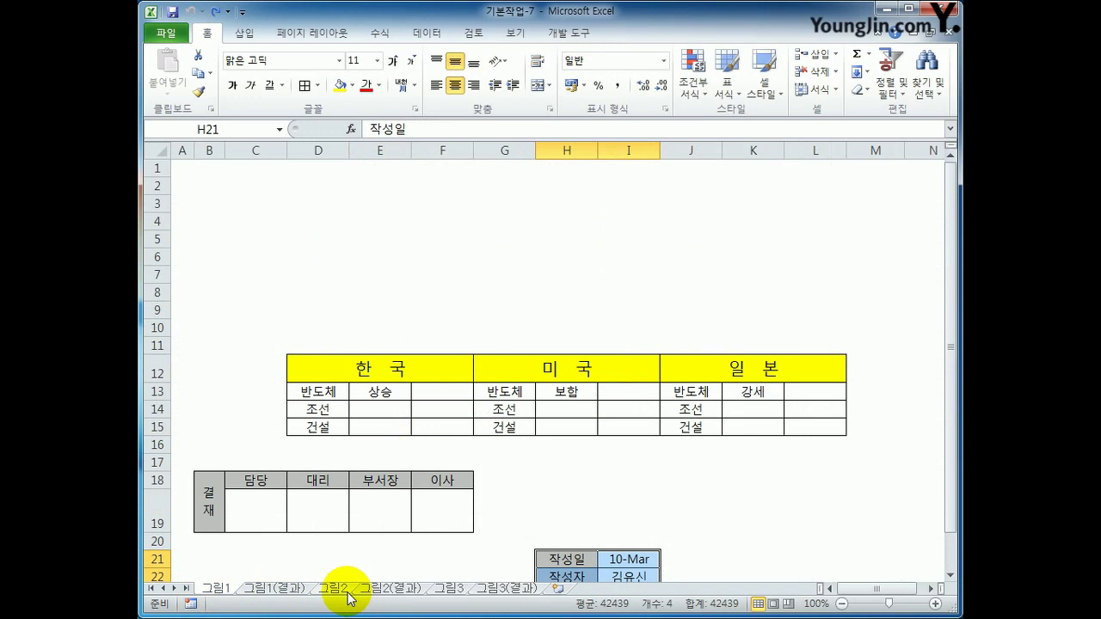
left_click(585, 519)
left_click_drag(565, 561, 613, 575)
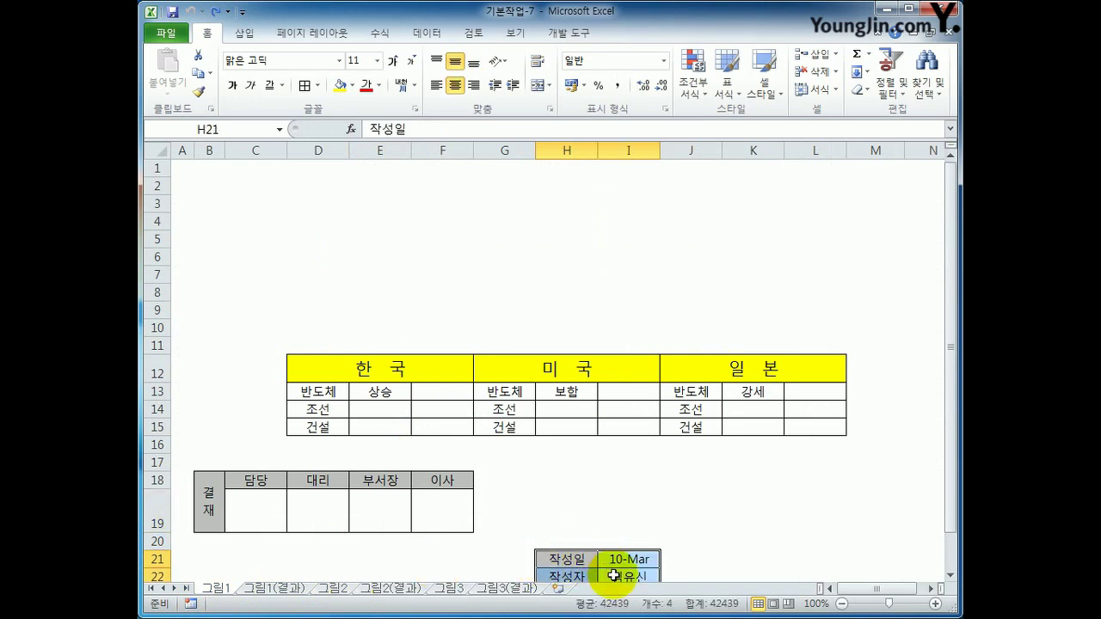
scroll(684, 564, "down", 1)
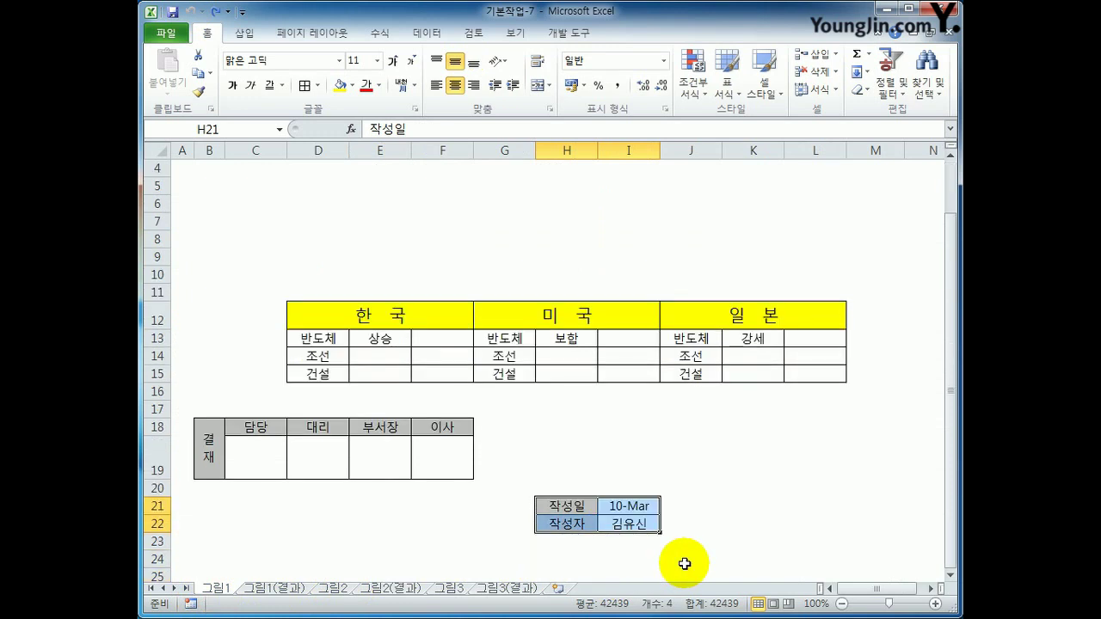
scroll(714, 553, "up", 1)
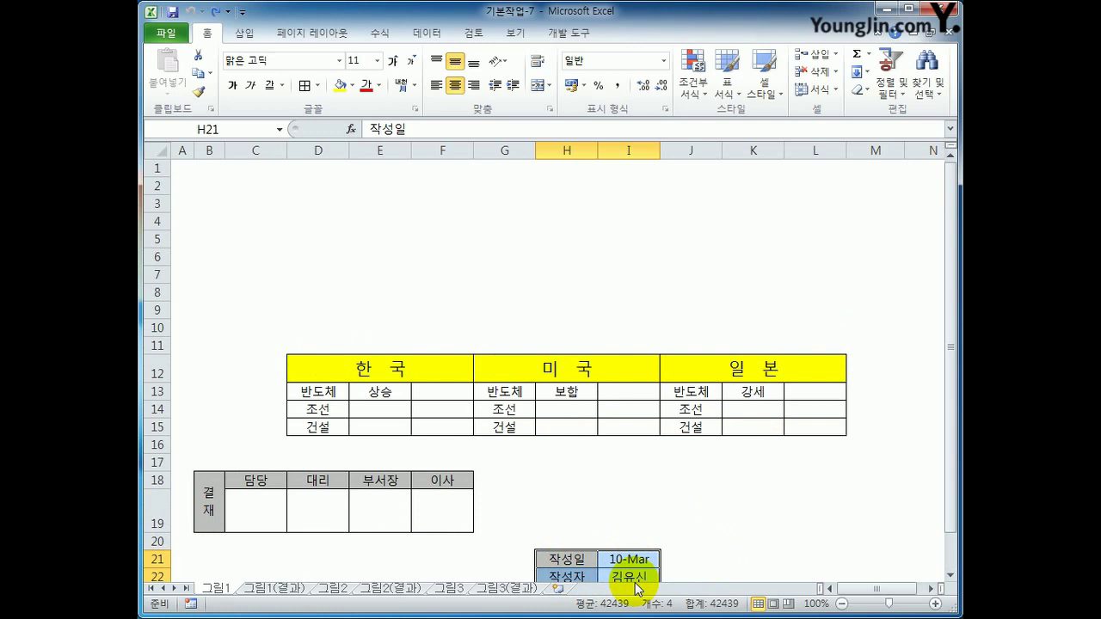
left_click(210, 75)
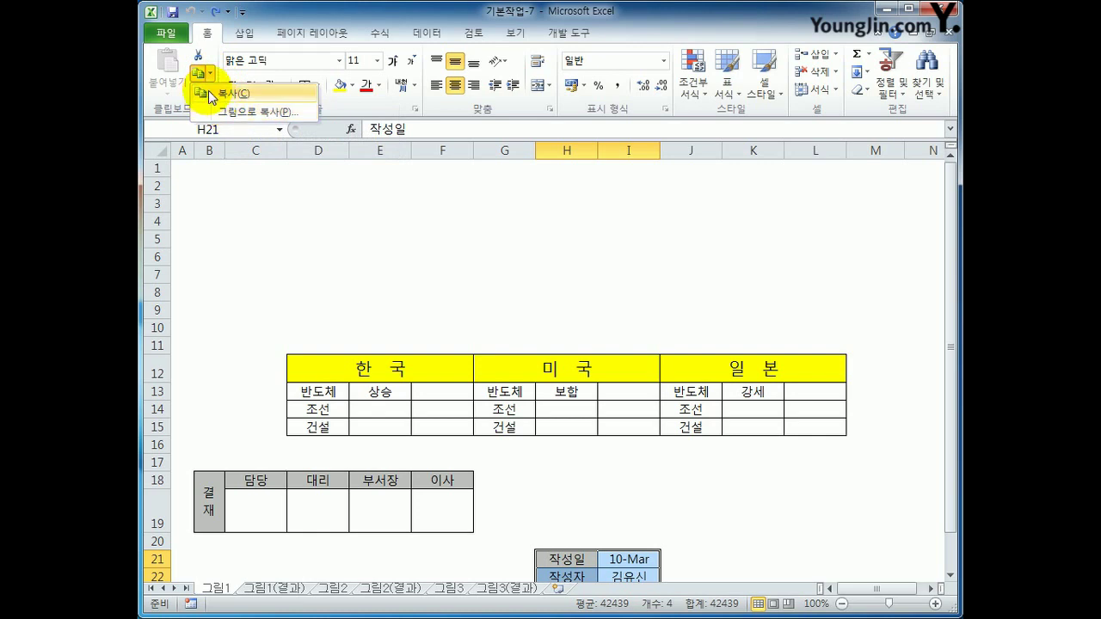
left_click(227, 93)
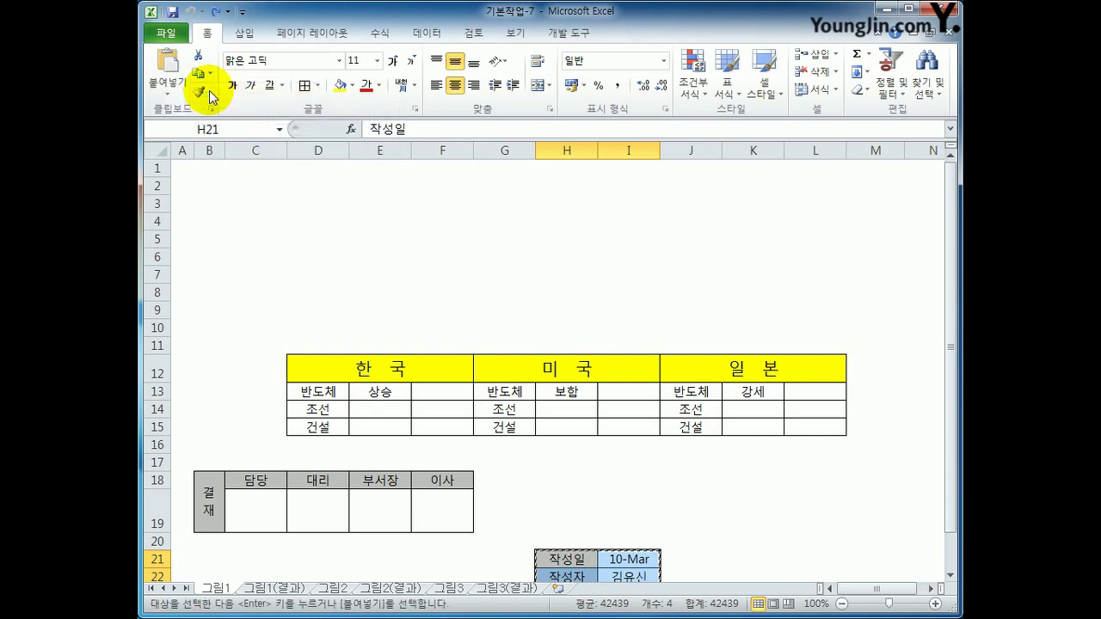
Step: Paste the copied table as ordinary cells at B2 and check how its labels fit in column B
scroll(747, 558, "down", 1)
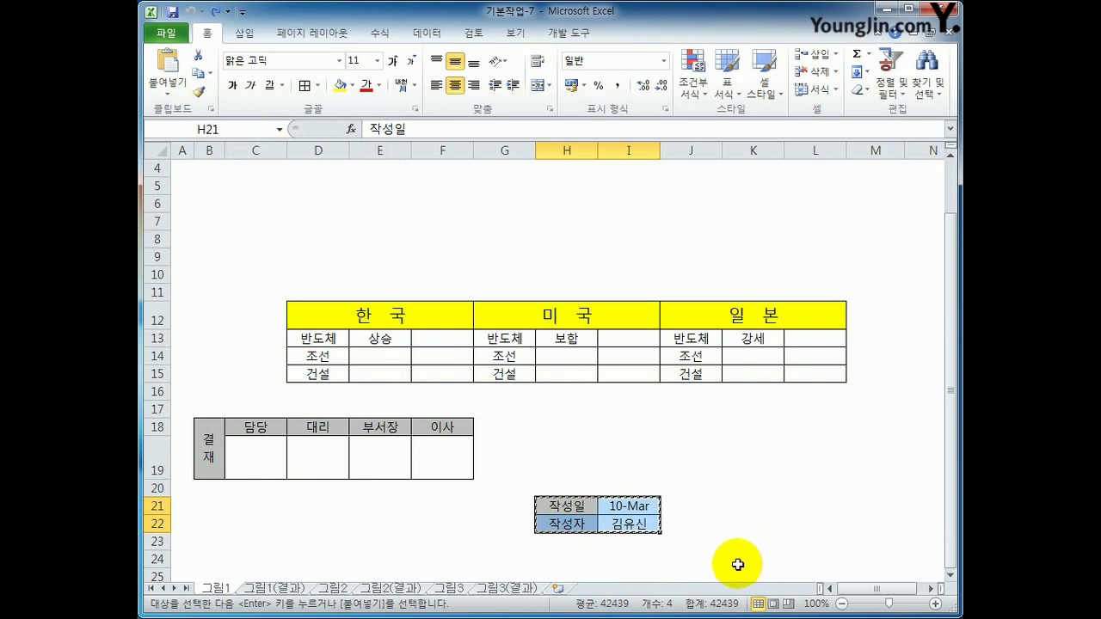
scroll(736, 559, "up", 1)
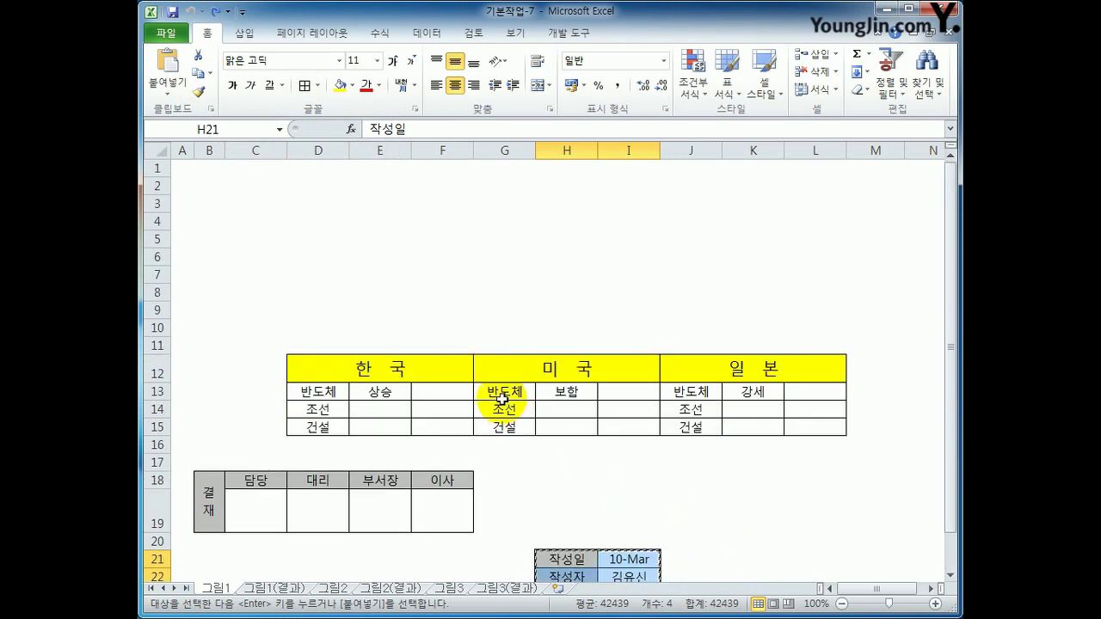
left_click(209, 185)
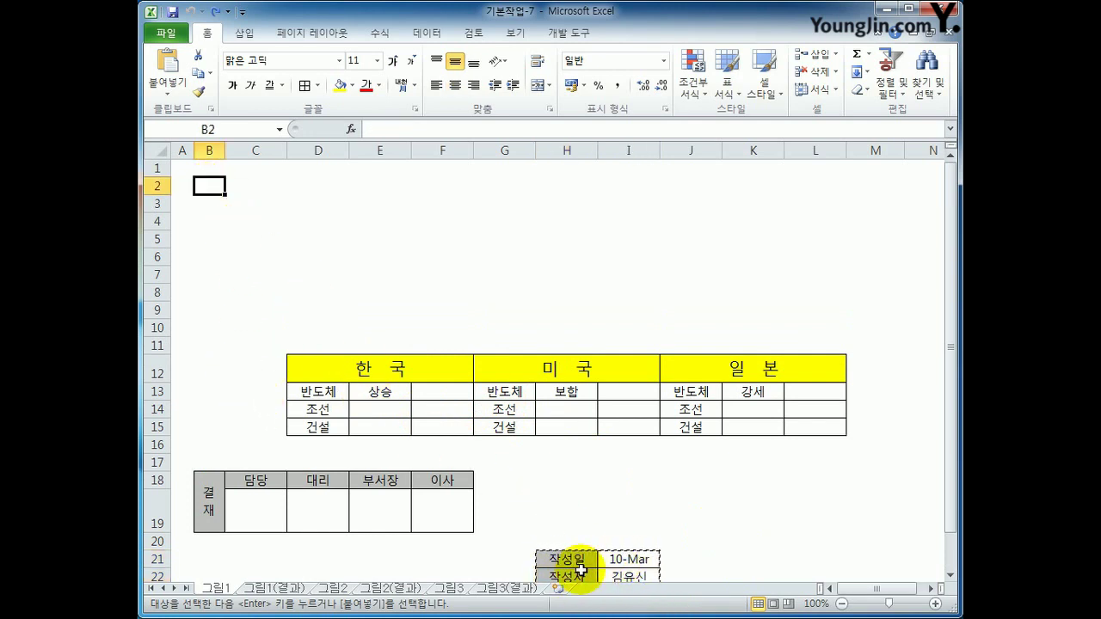
left_click(168, 62)
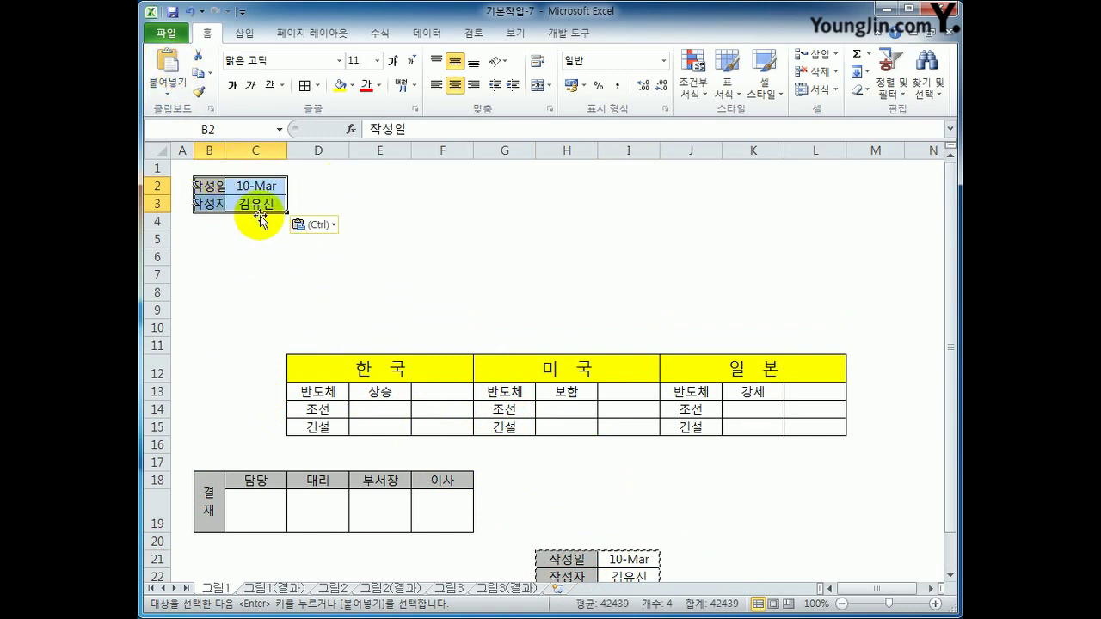
left_click(242, 276)
left_click_drag(209, 186, 211, 206)
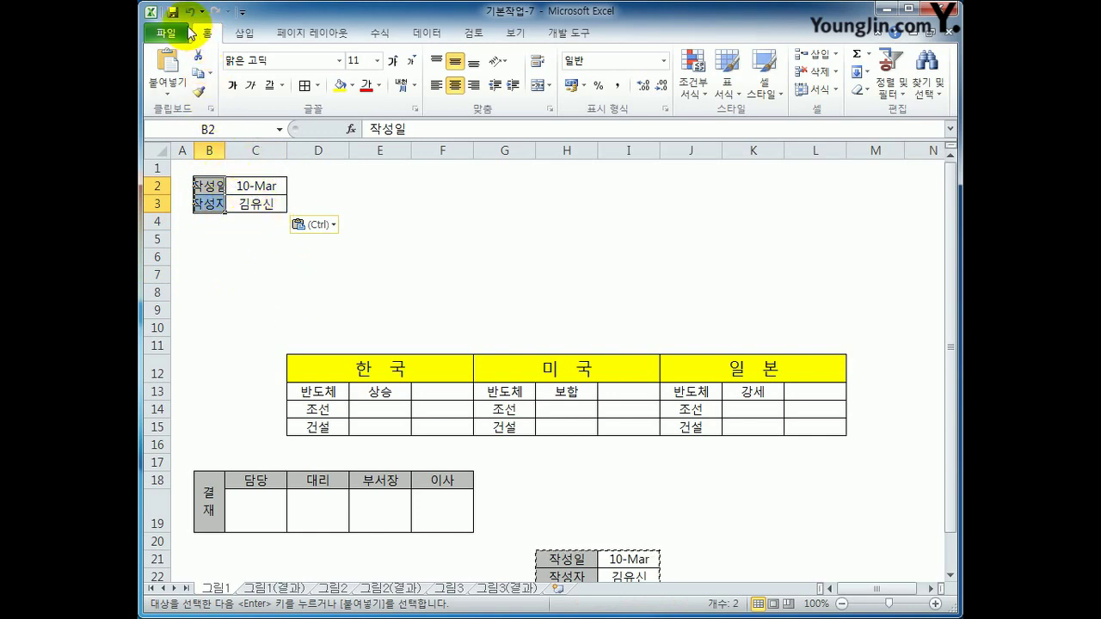
Step: Undo the ordinary paste and select cell B2 as the destination
left_click(189, 11)
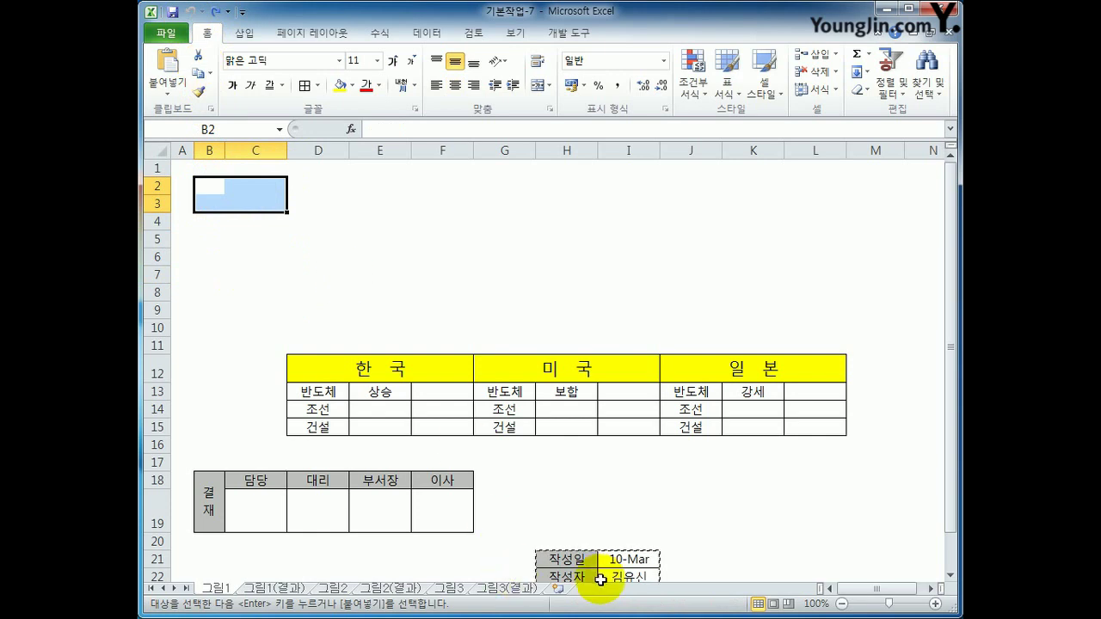
left_click(210, 188)
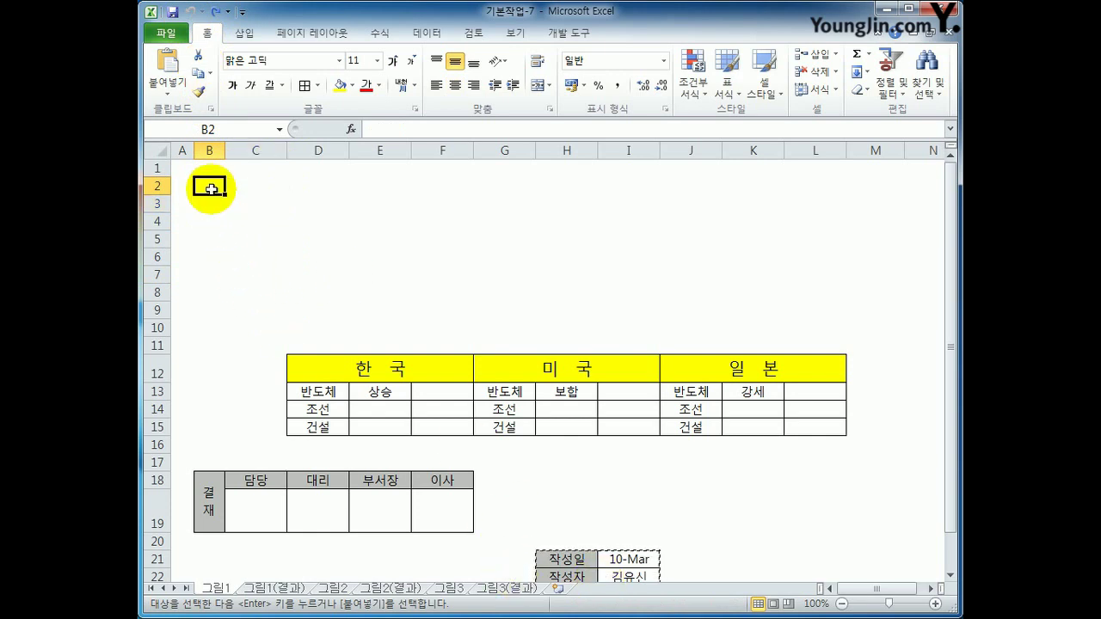
Step: Paste the copied 작성일 and 작성자 table as a picture at B2 and select it to check that it is a picture object
left_click(167, 90)
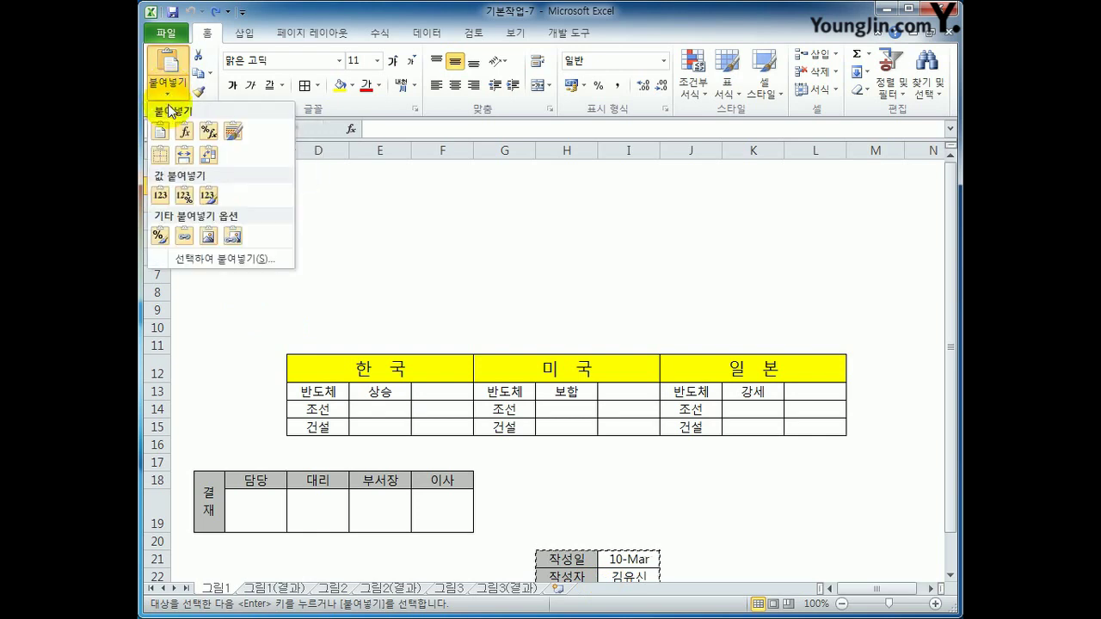
left_click(209, 239)
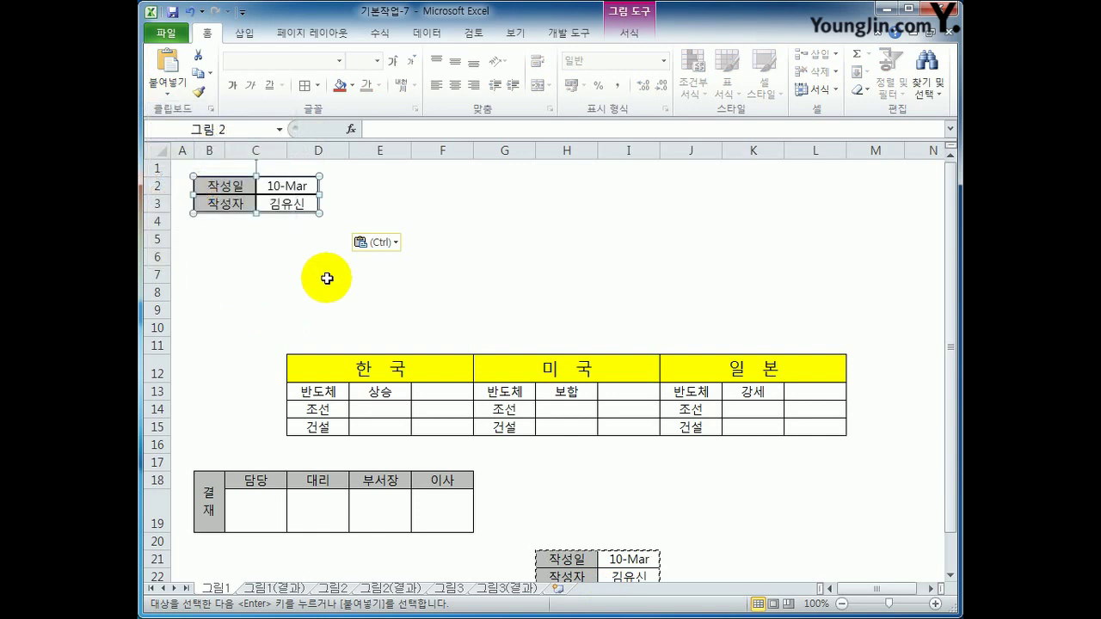
left_click(318, 275)
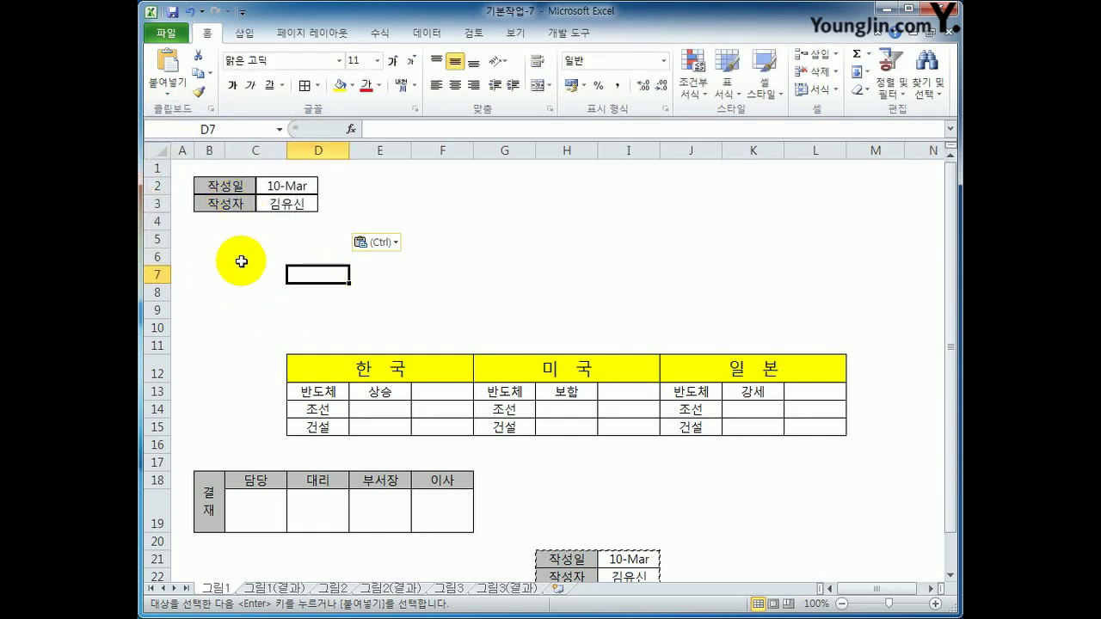
left_click(263, 192)
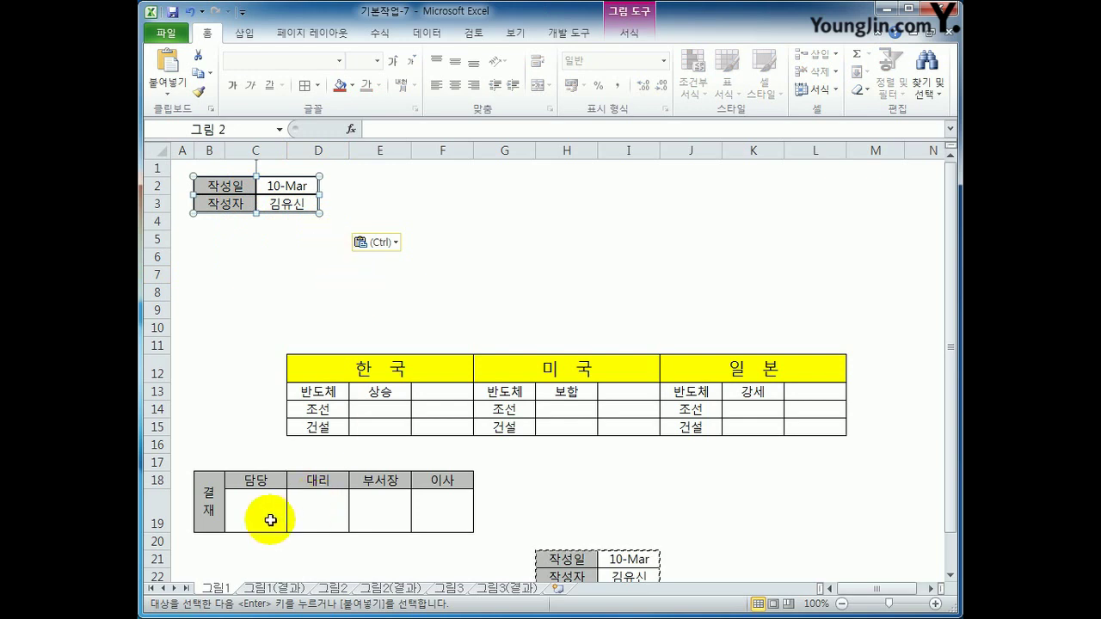
Step: Copy the 결재 approval table in B18:F19 and paste it as a picture at F2
left_click_drag(213, 514, 412, 514)
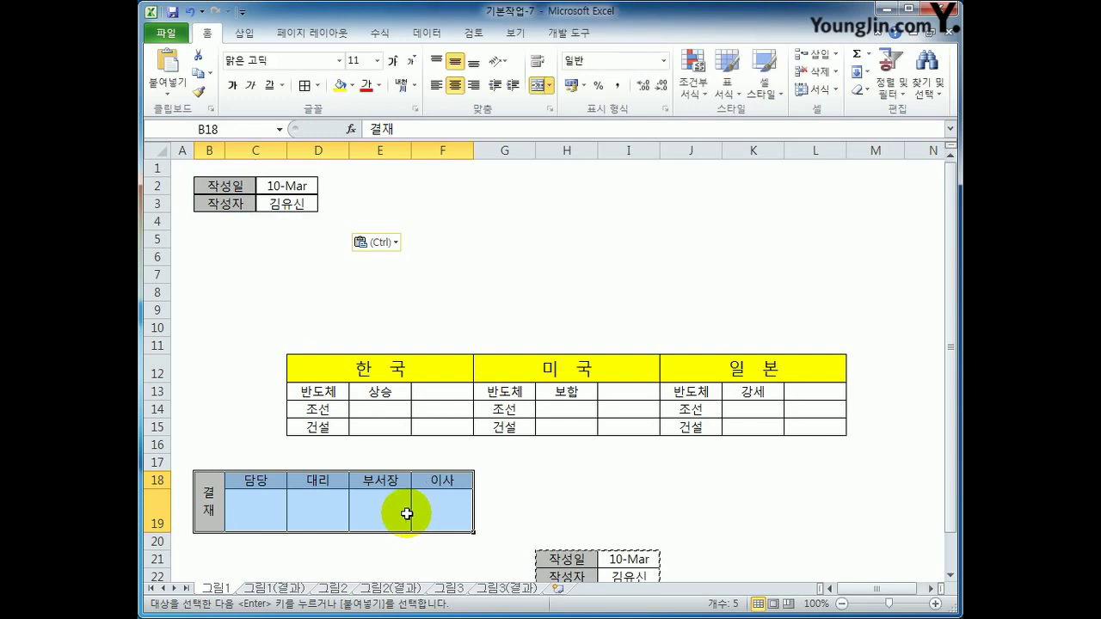
left_click(200, 92)
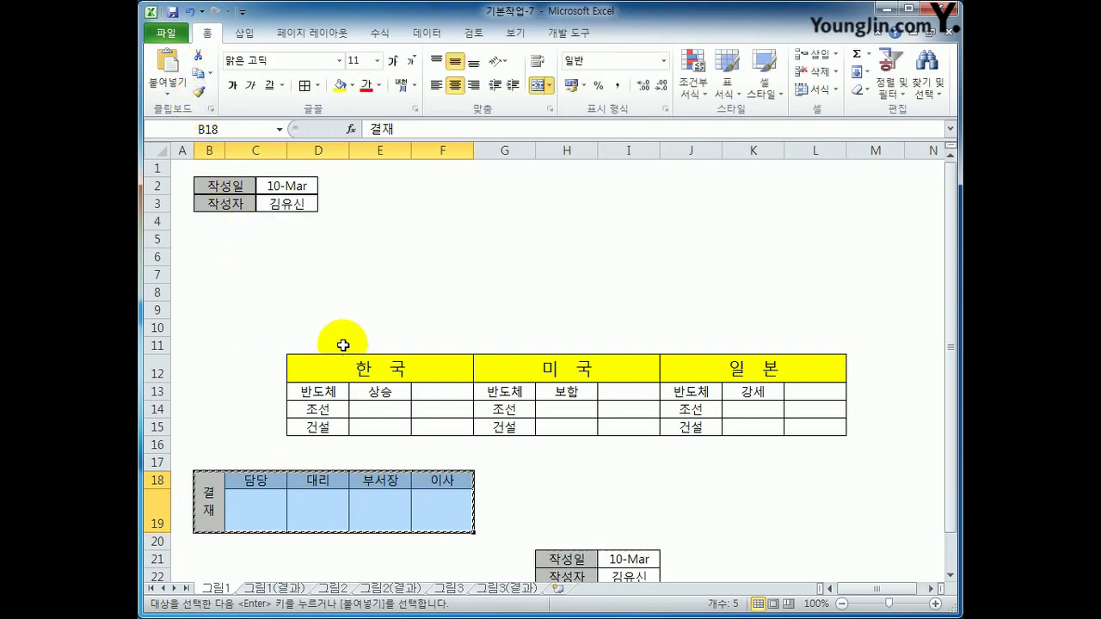
left_click(437, 186)
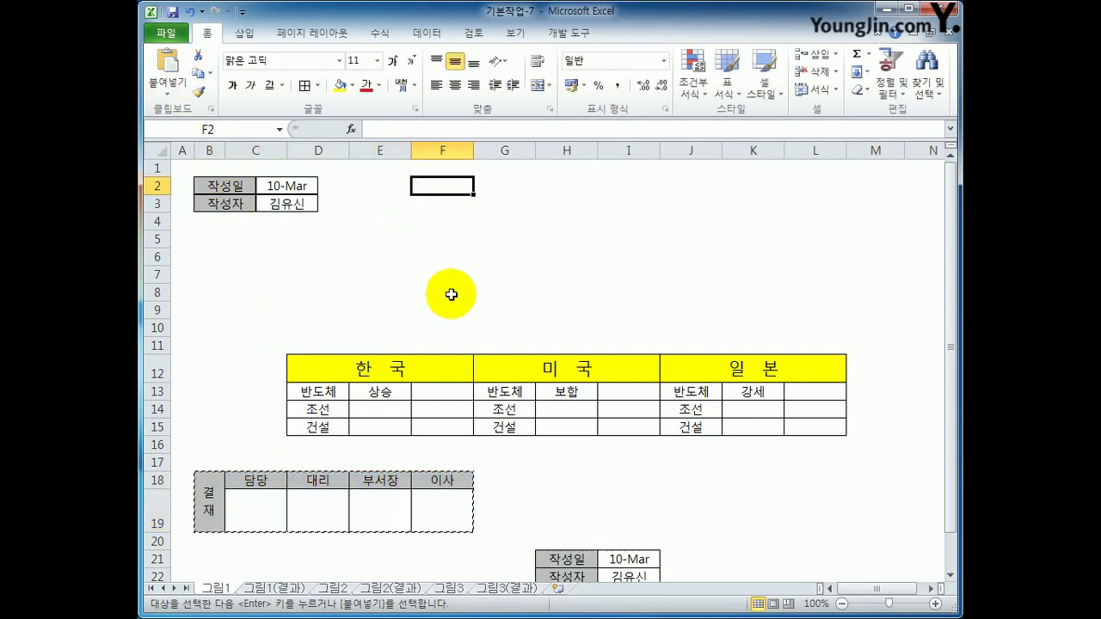
left_click(167, 86)
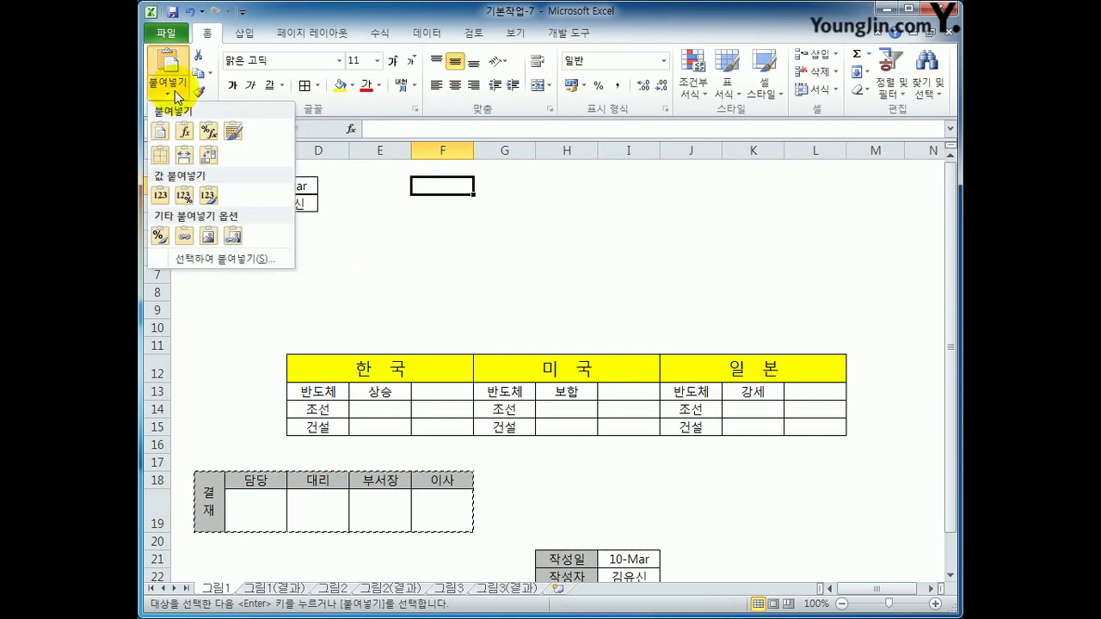
left_click(209, 242)
left_click(413, 291)
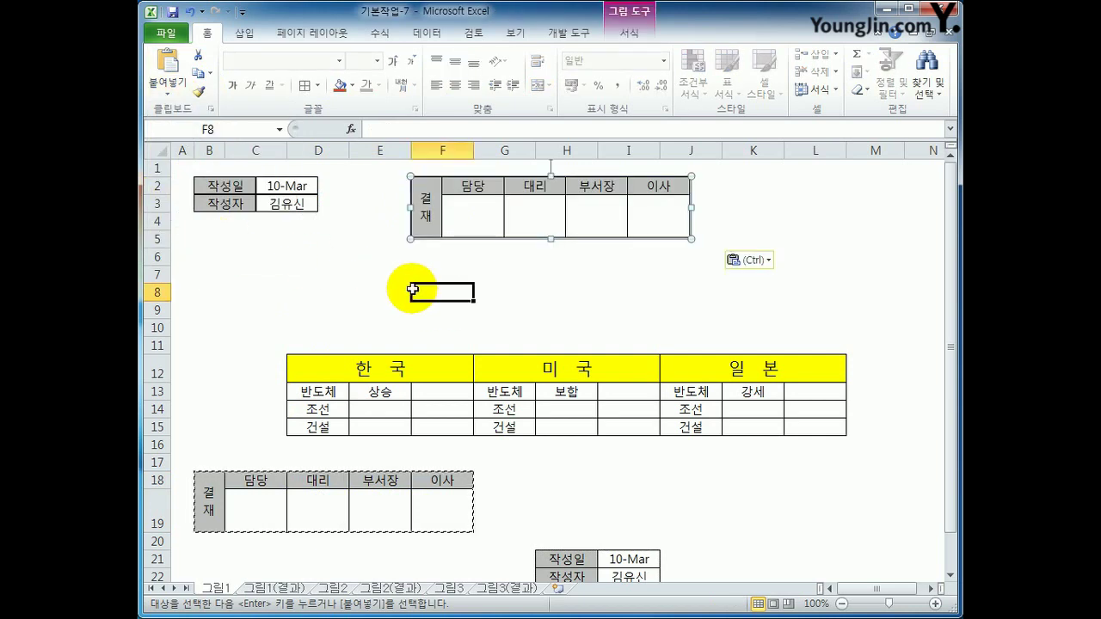
left_click(609, 232)
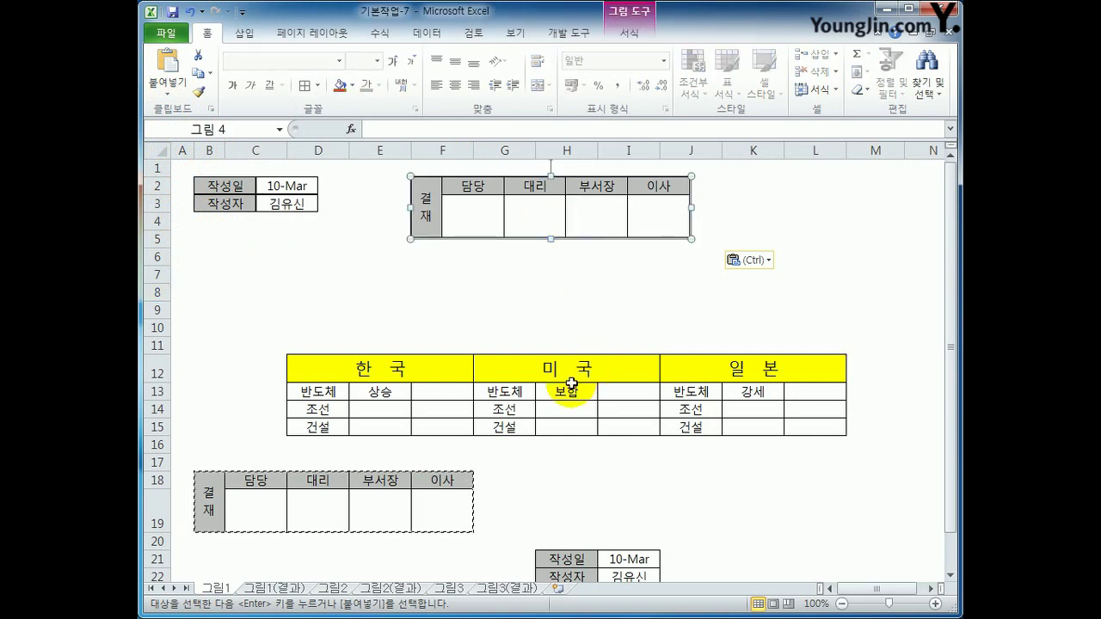
Step: Copy the 한국, 미국 and 일본 table in D12:L15 as a picture, as shown on screen in picture format, and paste it at B6
left_click_drag(368, 371, 731, 426)
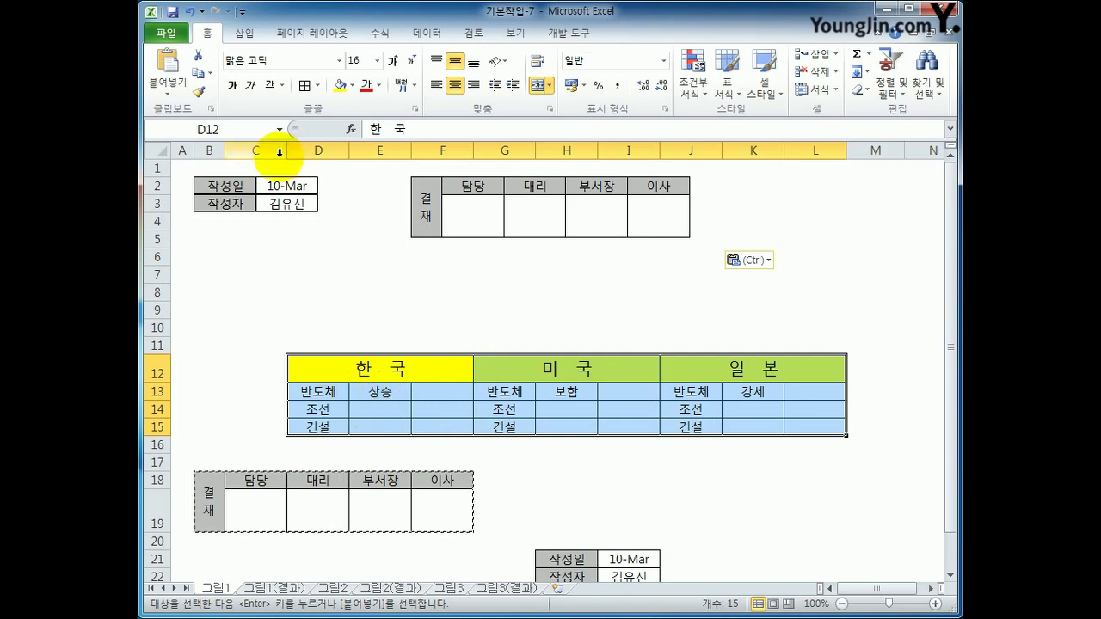
left_click(210, 76)
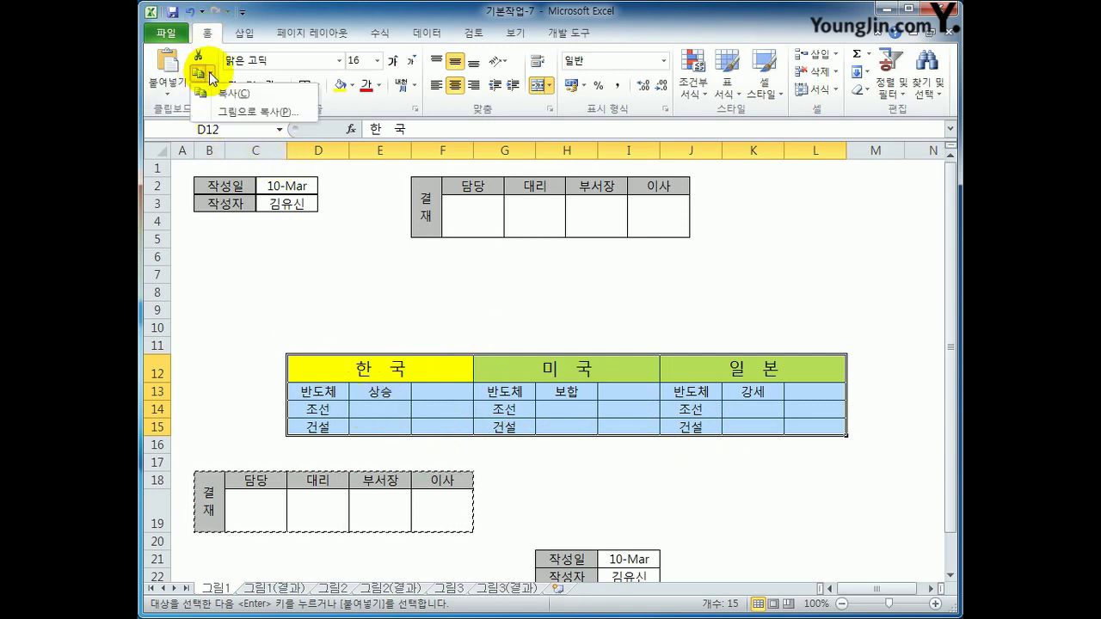
left_click(224, 112)
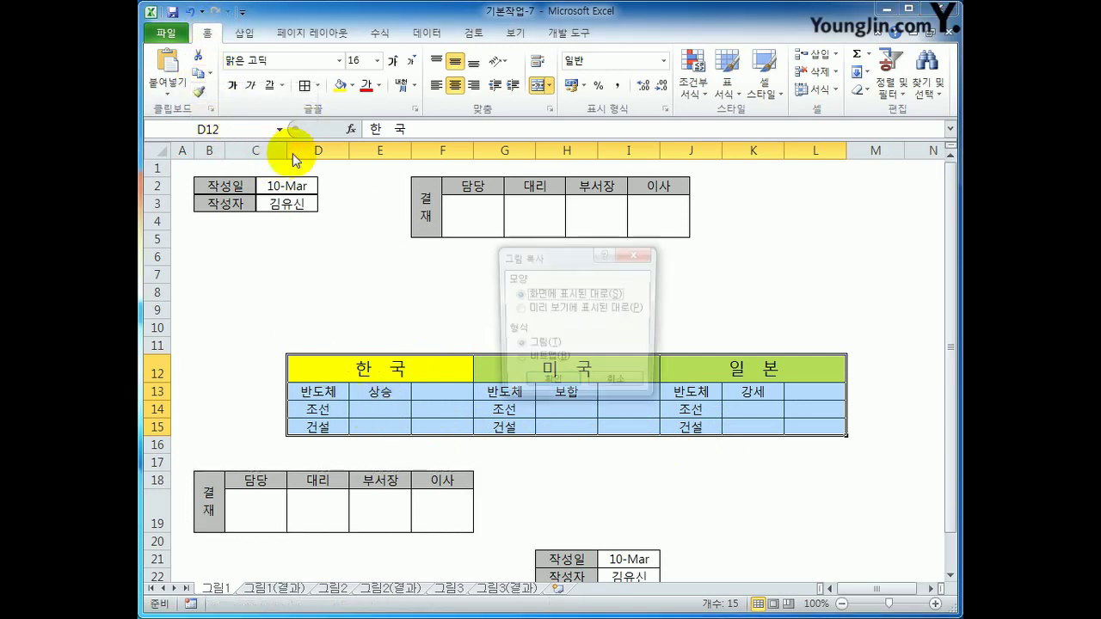
left_click(551, 389)
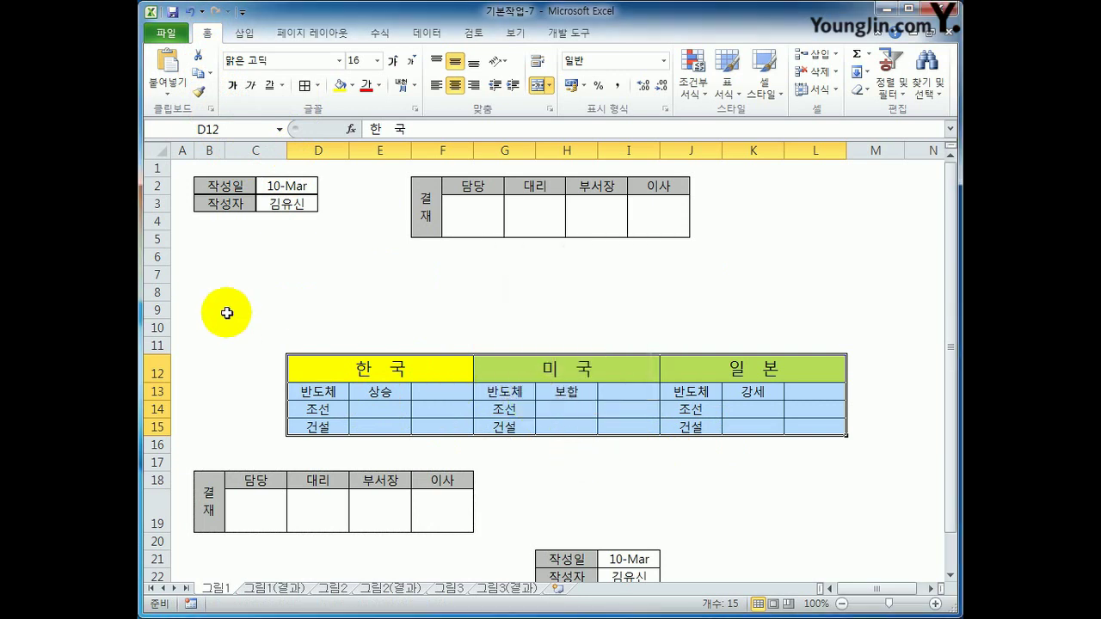
left_click(222, 256)
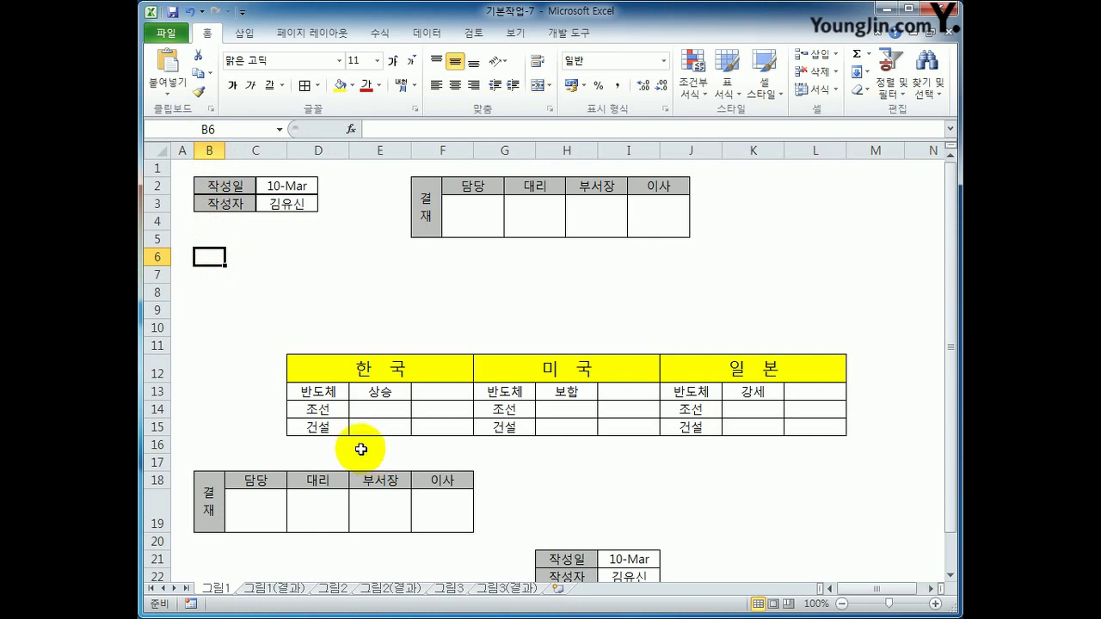
left_click(168, 70)
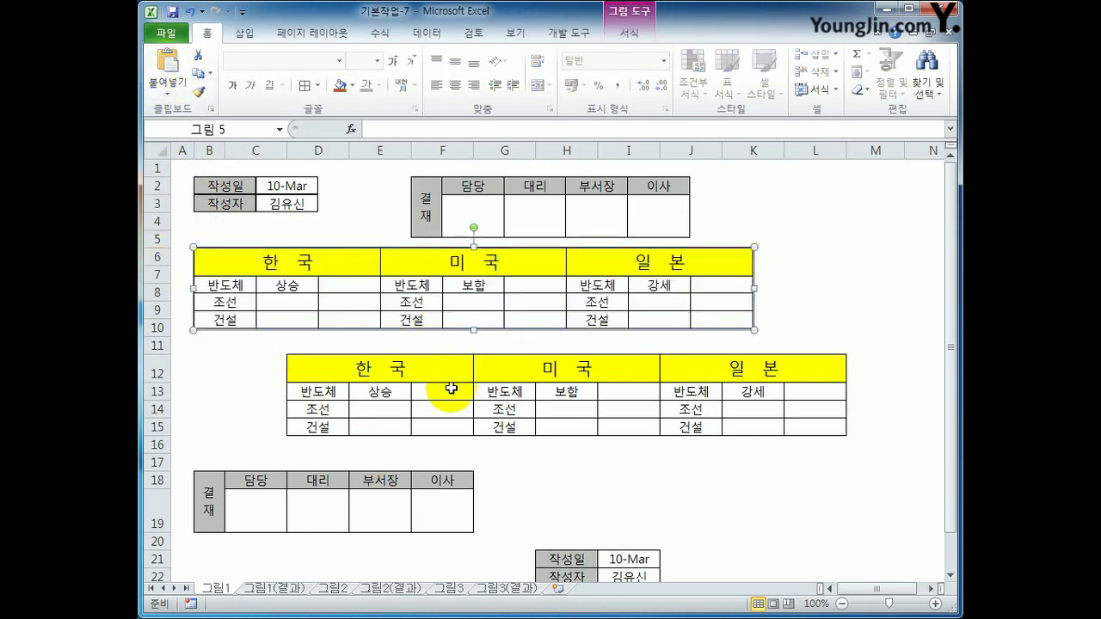
left_click(628, 512)
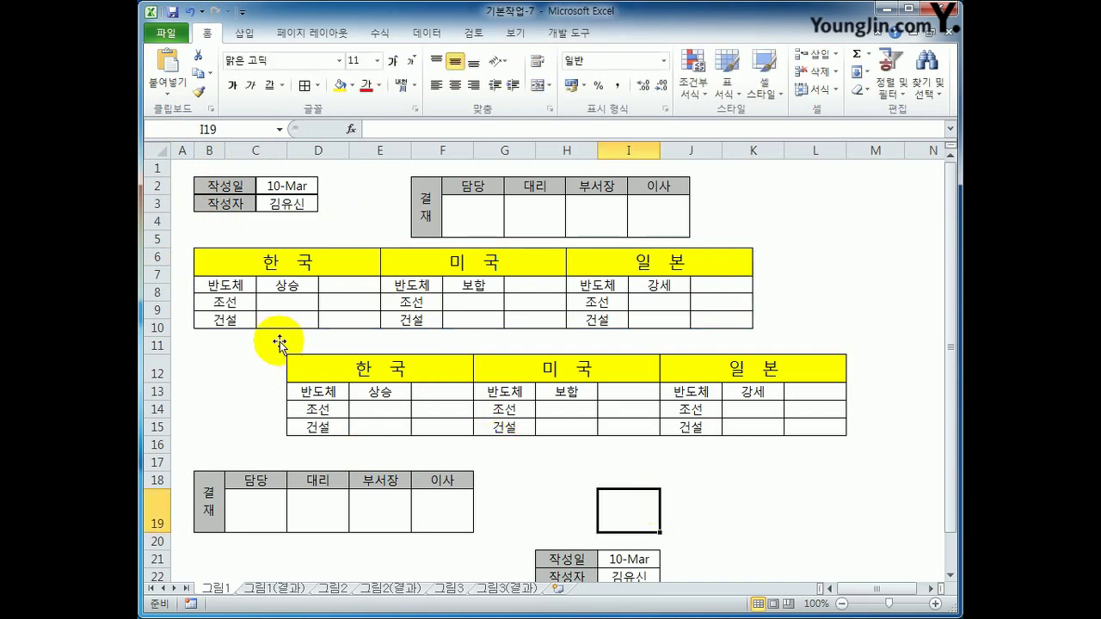
left_click(167, 86)
left_click(256, 267)
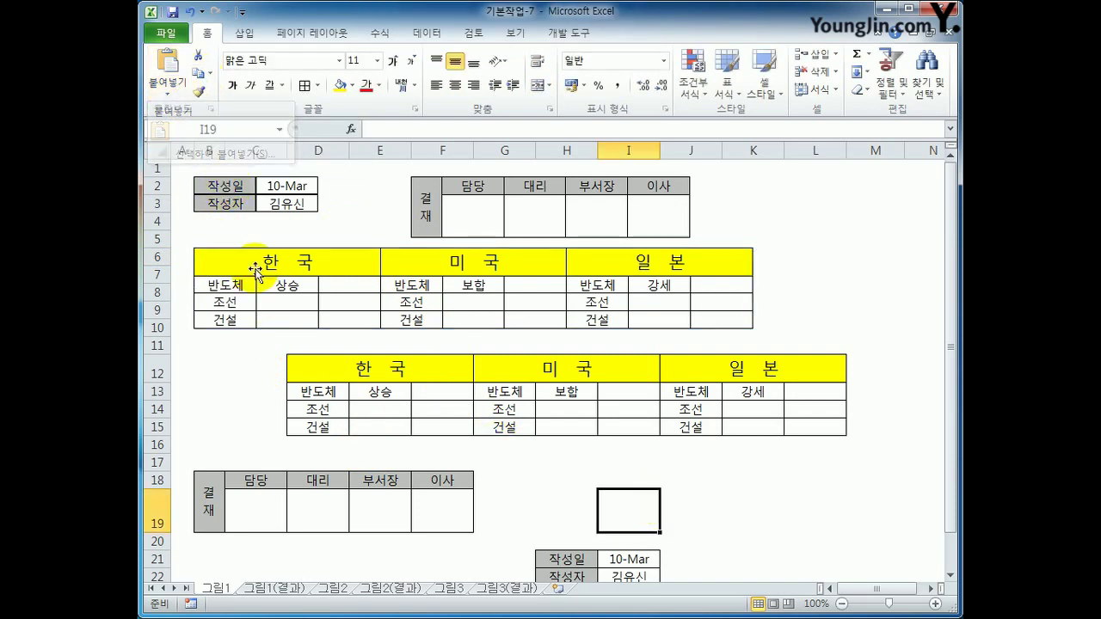
left_click(215, 346)
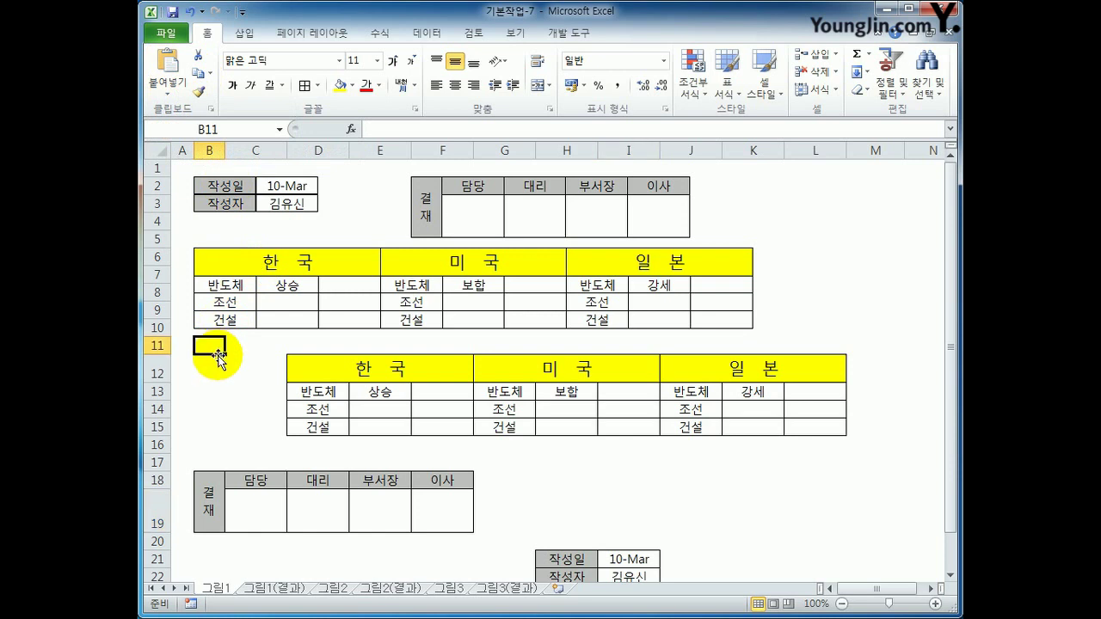
left_click(209, 74)
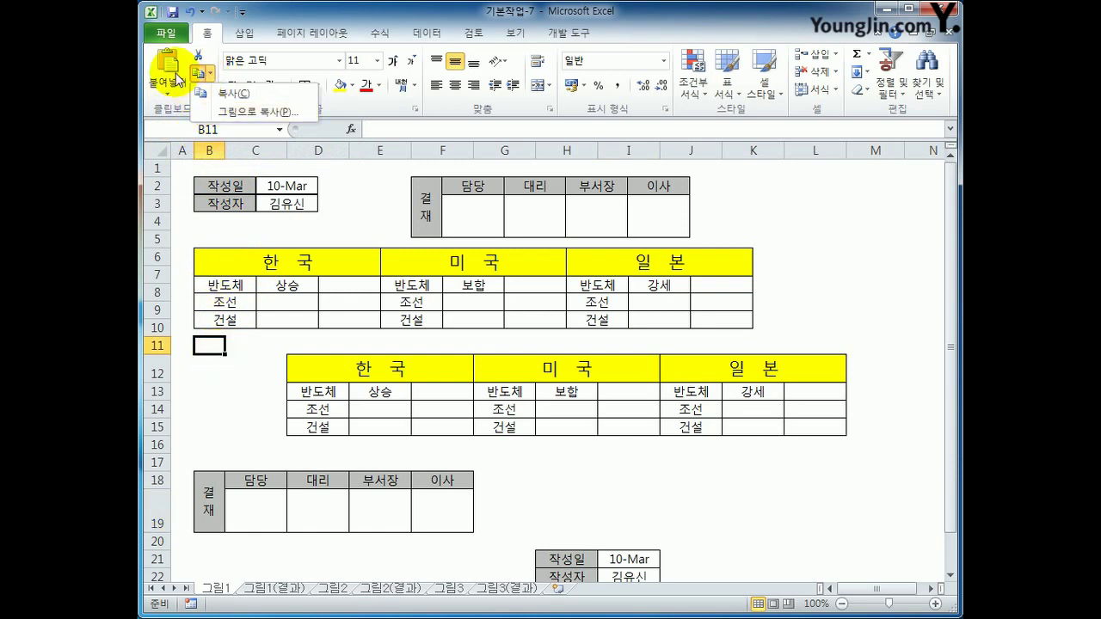
left_click(215, 401)
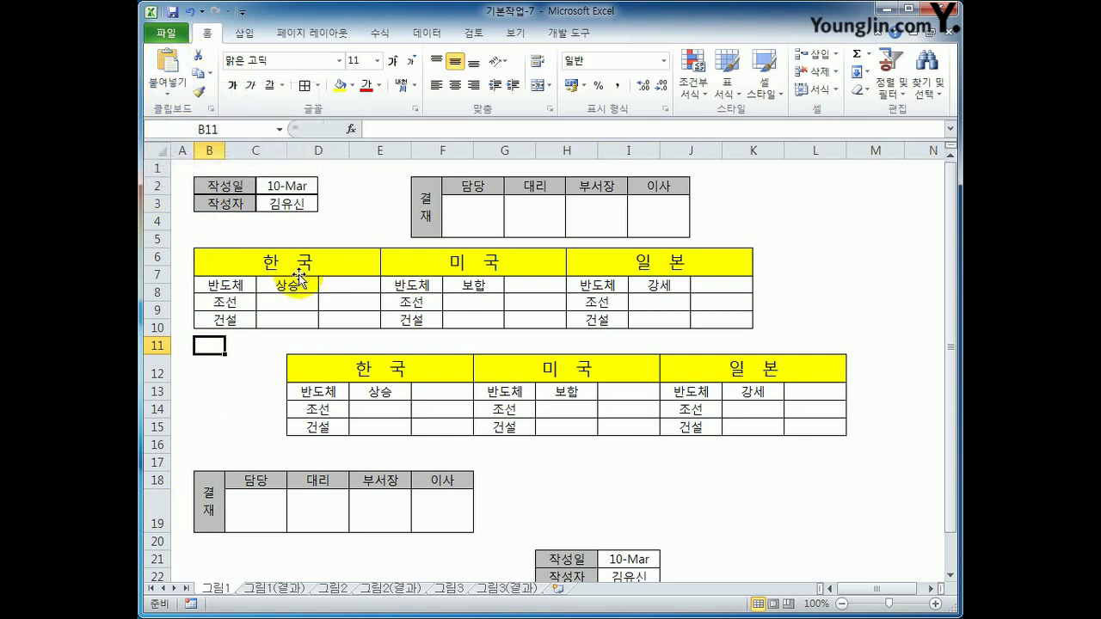
Step: On sheet 그림2, copy the 검사일시 and 사업장명 table in A2:B3 and paste it as a picture at A15
left_click(334, 588)
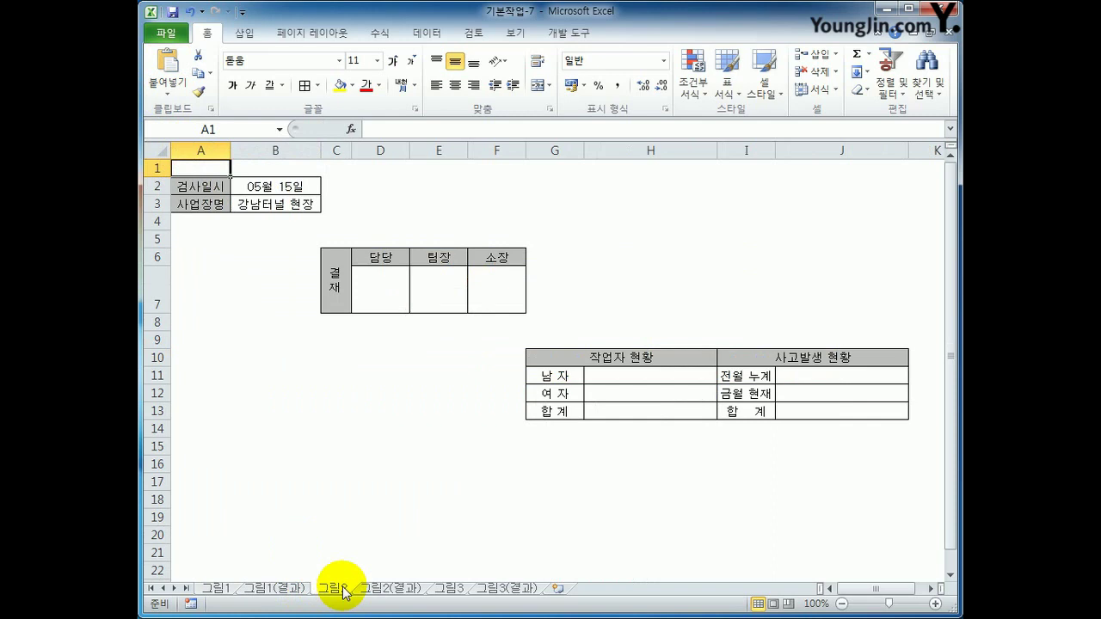
left_click_drag(216, 188, 249, 197)
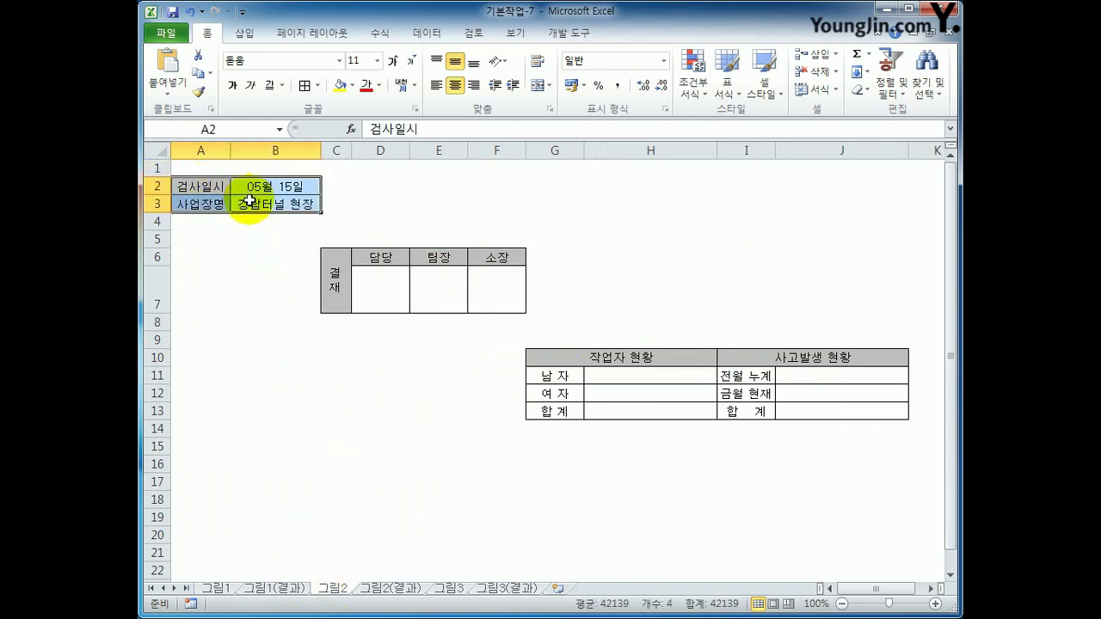
left_click(198, 73)
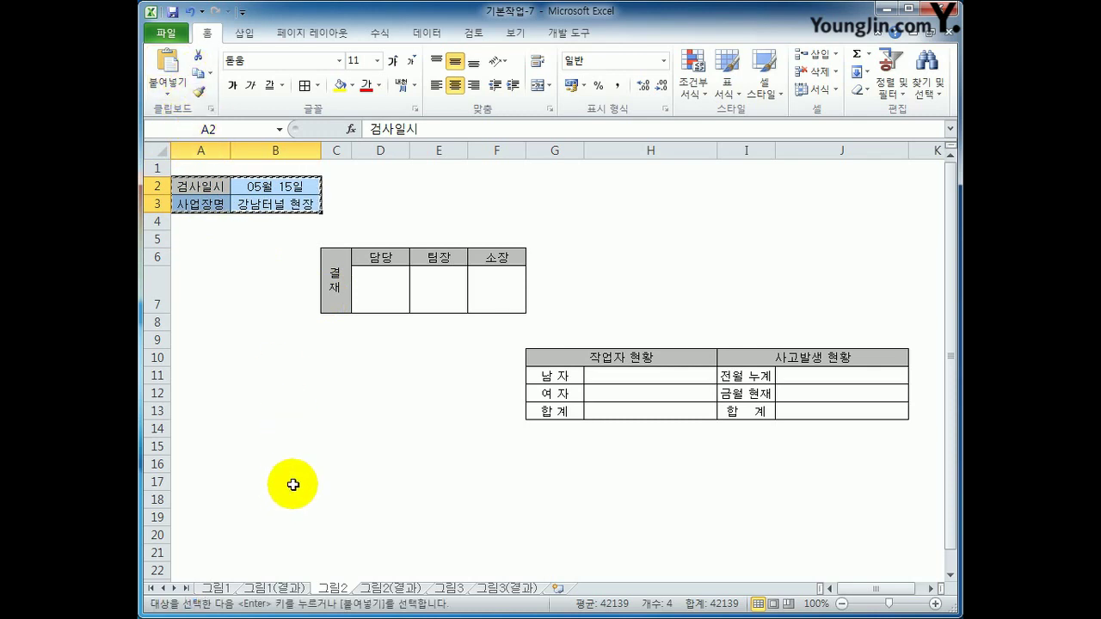
left_click(208, 446)
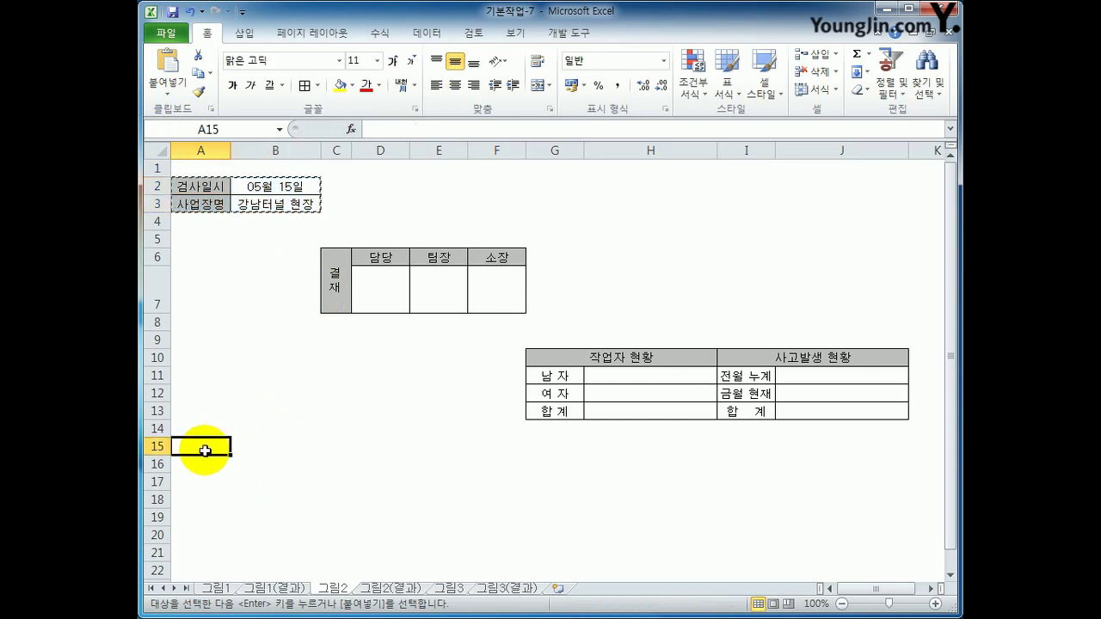
left_click(171, 90)
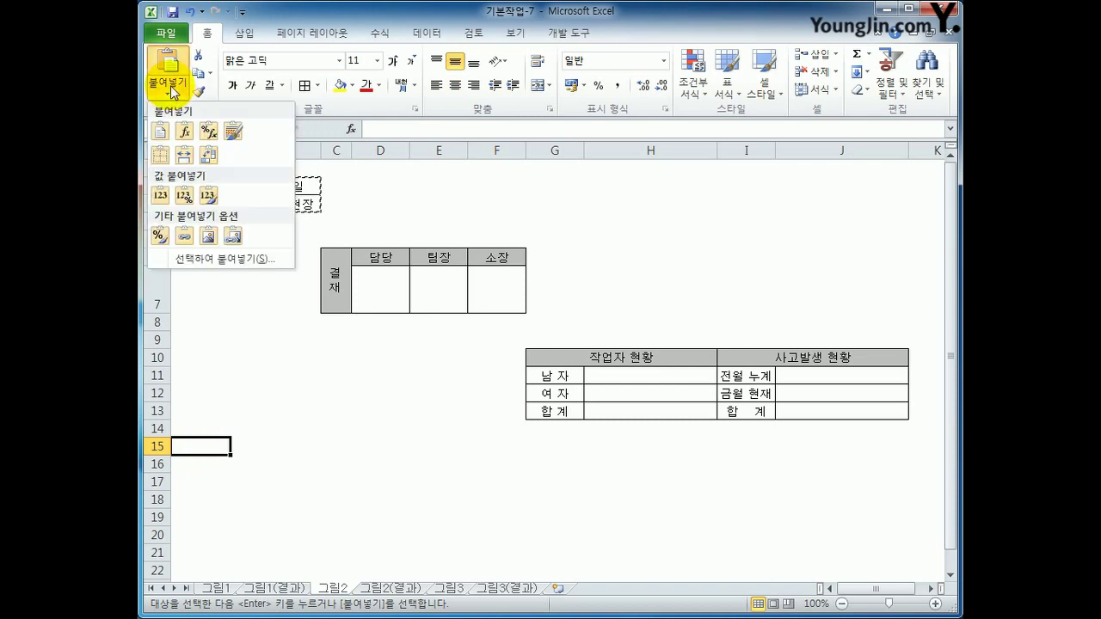
left_click(208, 241)
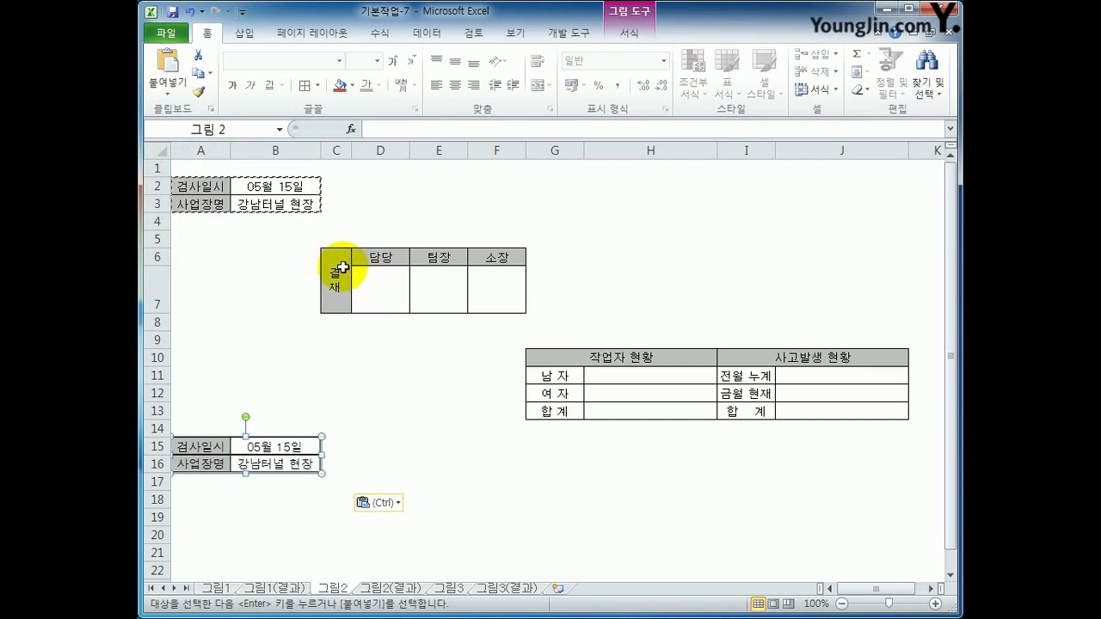
Step: Copy the 결재 approval table in C6:F7 and paste it as a picture at D15
left_click_drag(342, 275, 489, 284)
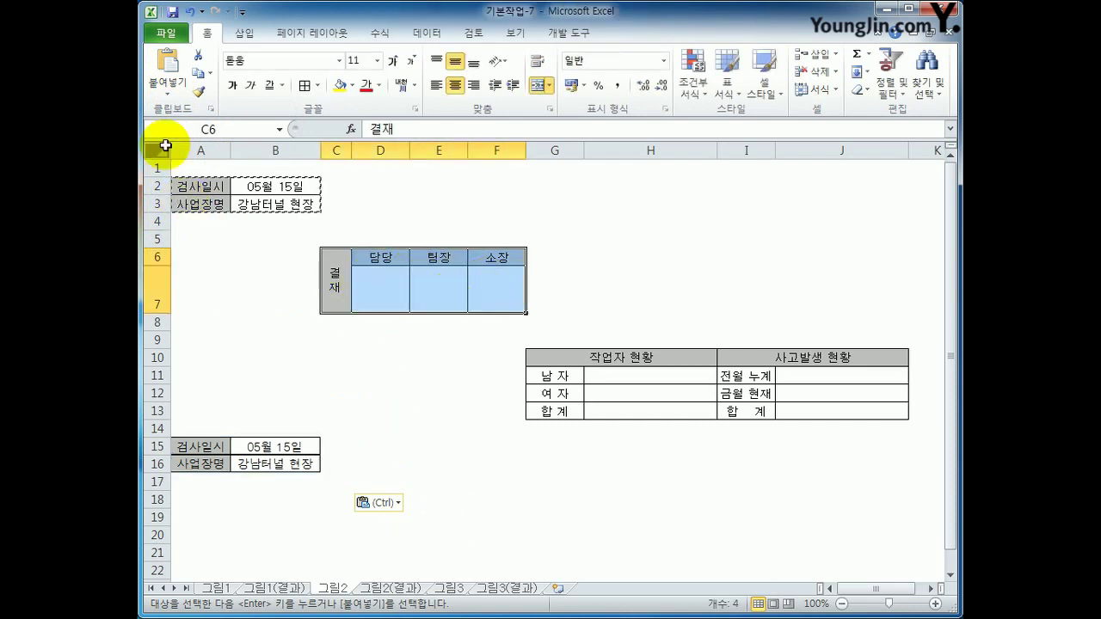
left_click(200, 75)
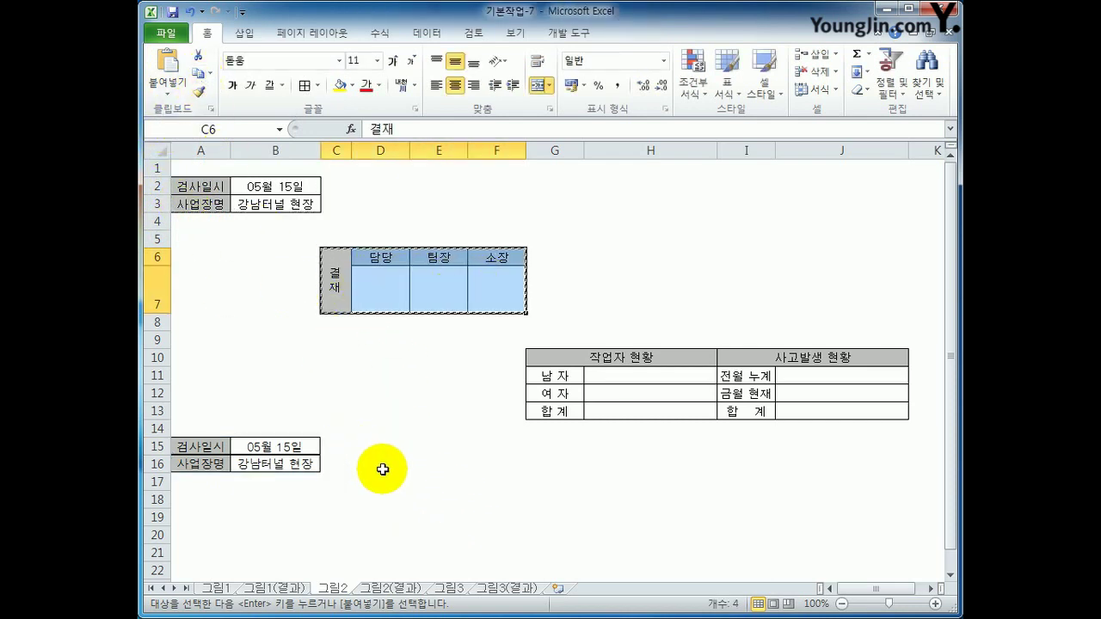
left_click(377, 444)
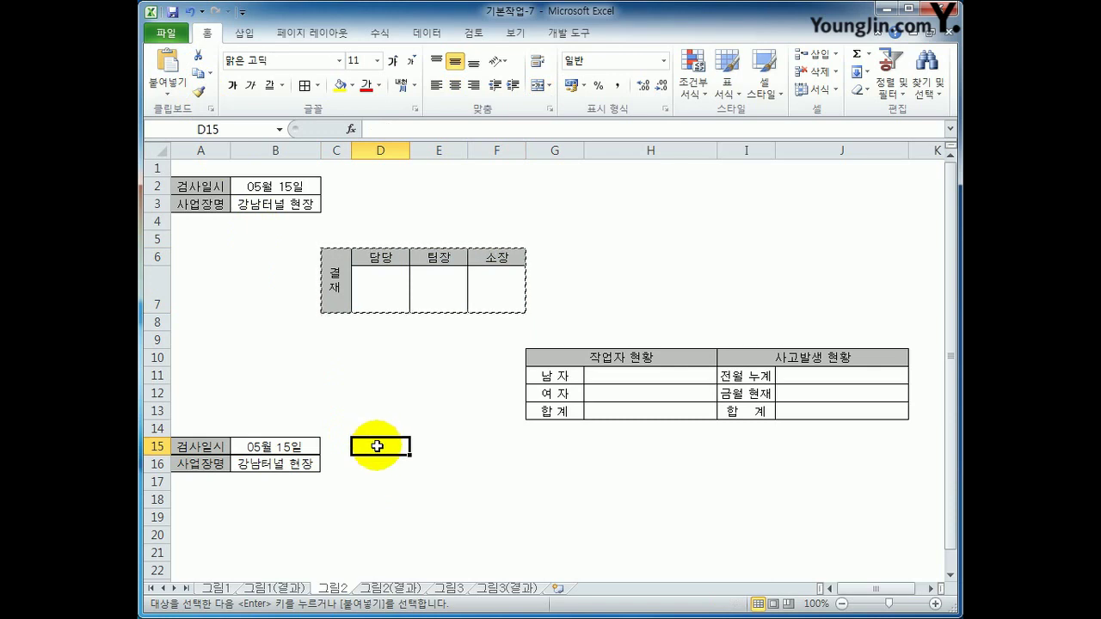
left_click(167, 86)
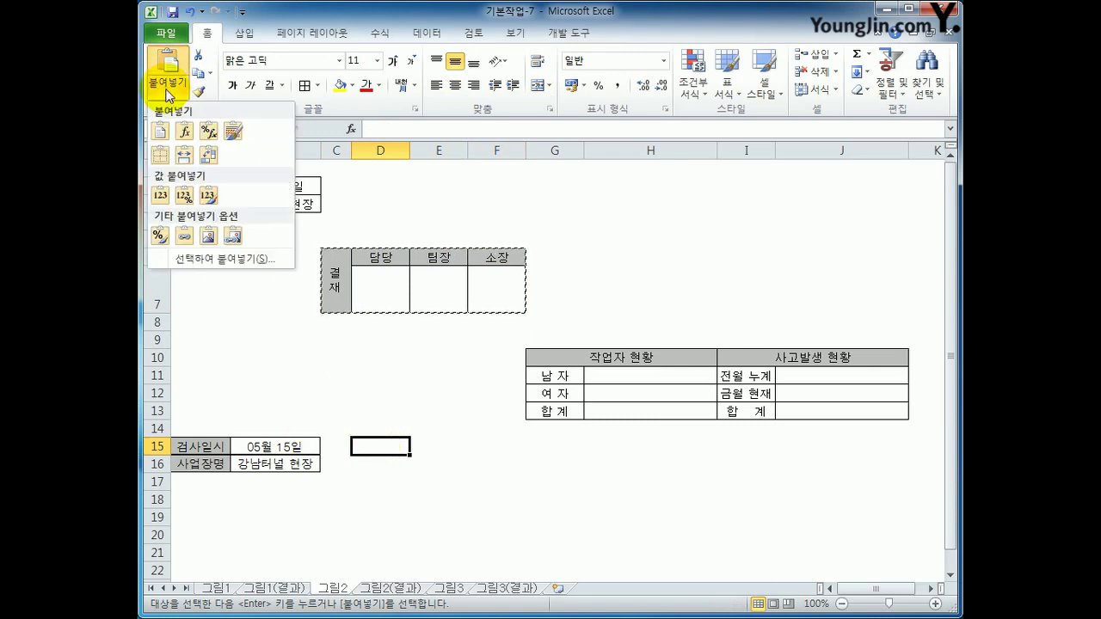
left_click(204, 237)
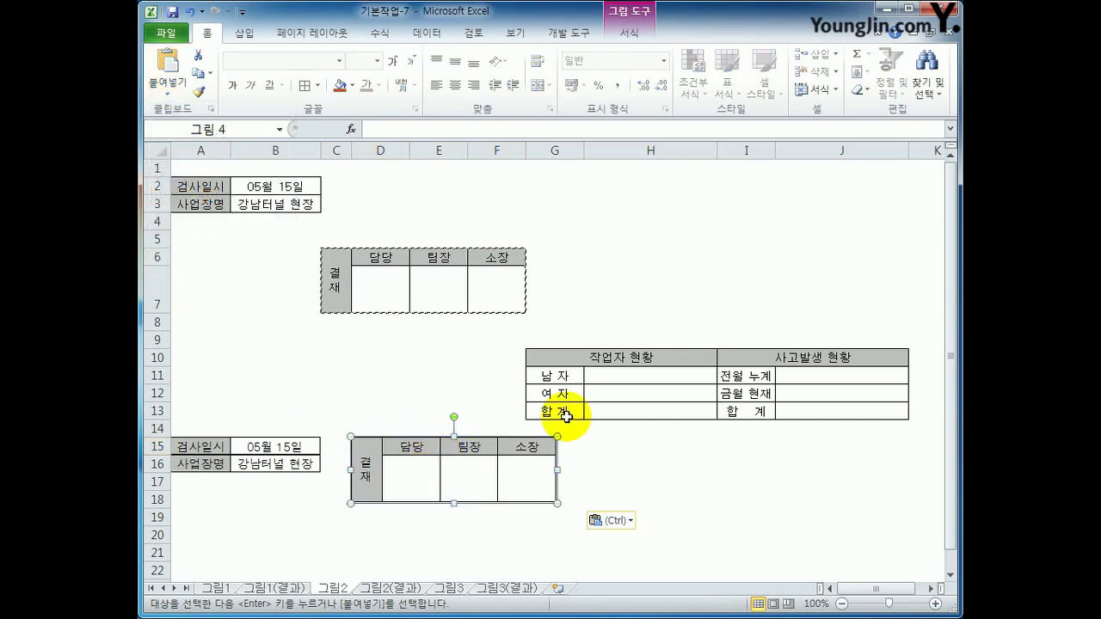
Step: Copy the 작업자 현황 and 사고발생 현황 table in G10:J13, paste it as a picture at A19, and compare with sheet 그림2(결과)
left_click_drag(558, 366, 781, 415)
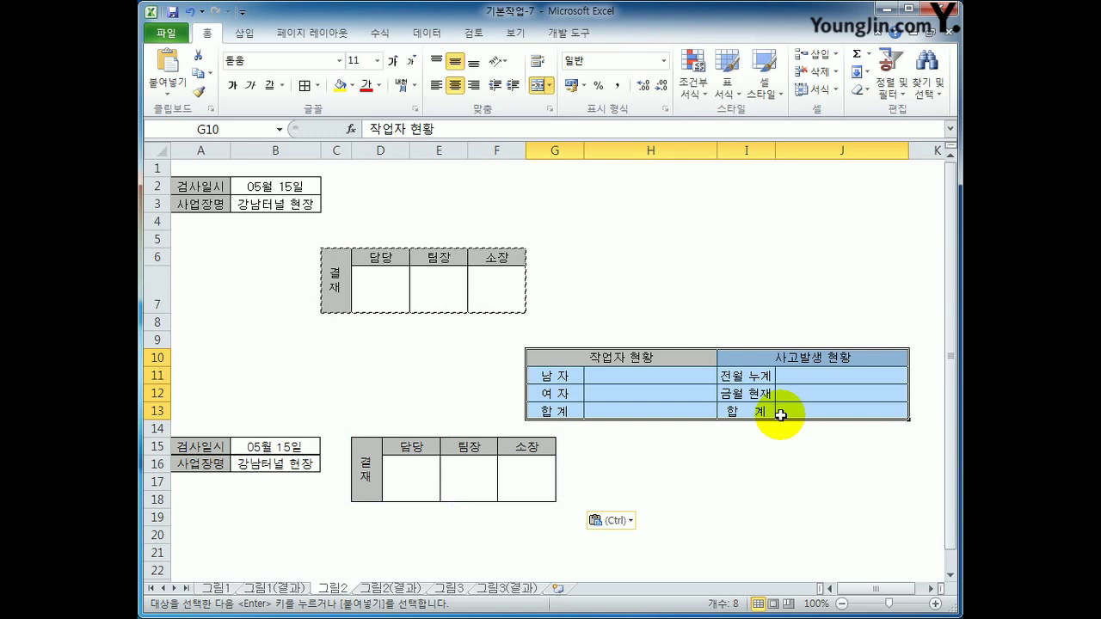
left_click(198, 72)
left_click(194, 518)
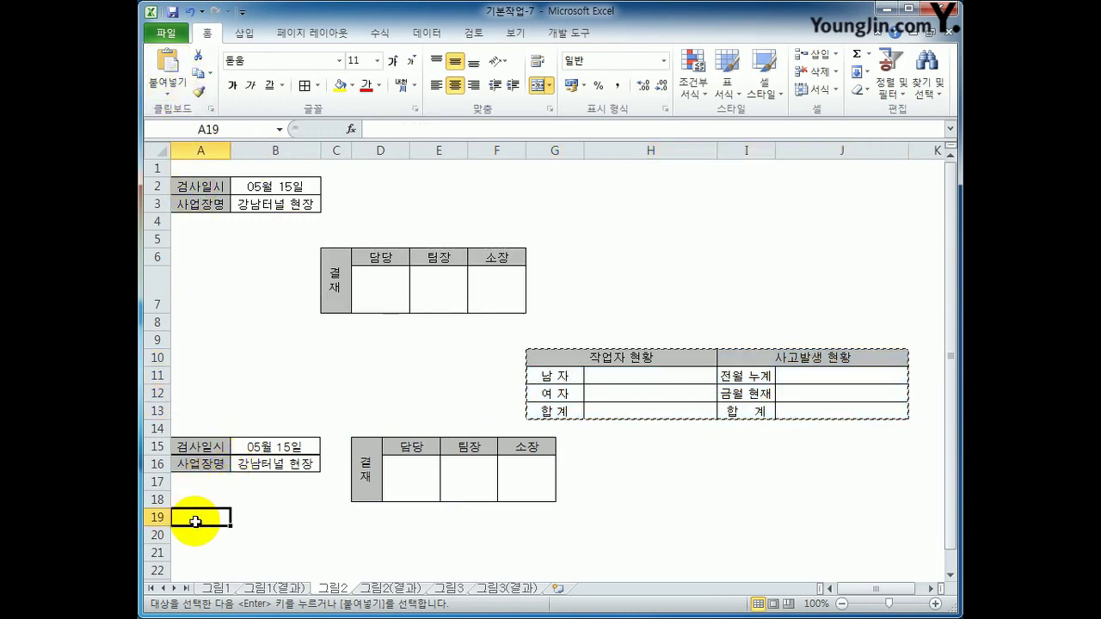
left_click(168, 86)
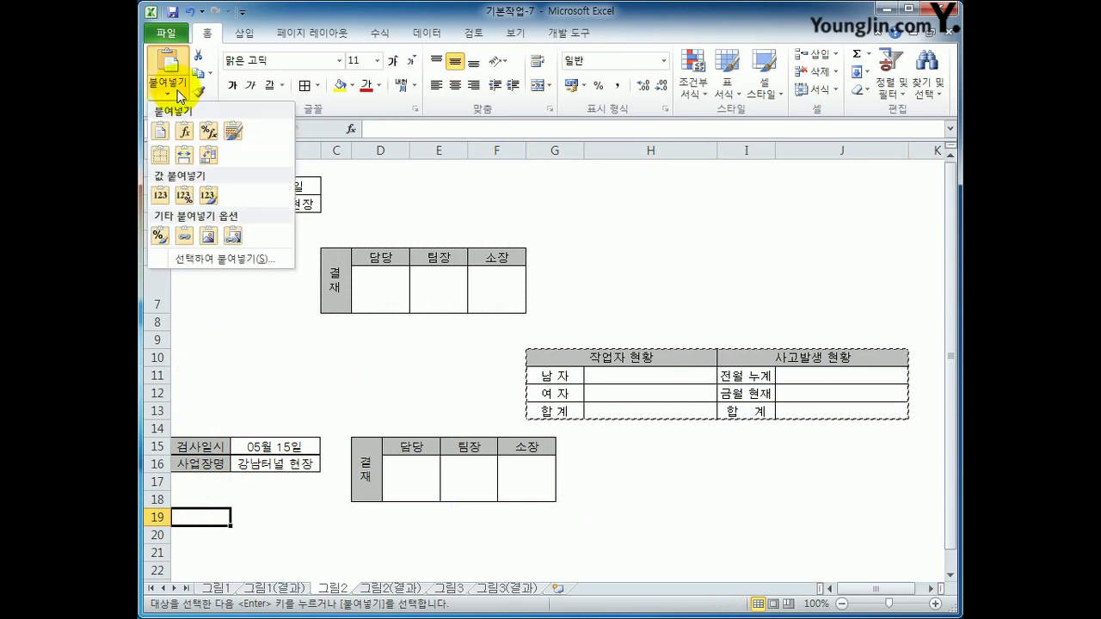
left_click(206, 238)
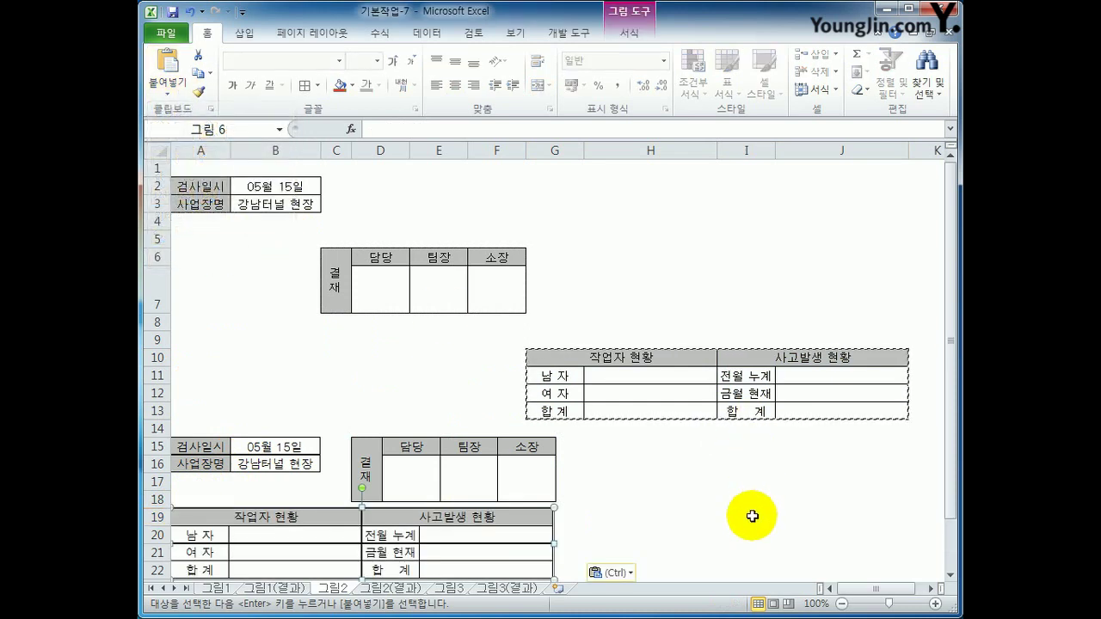
left_click(394, 588)
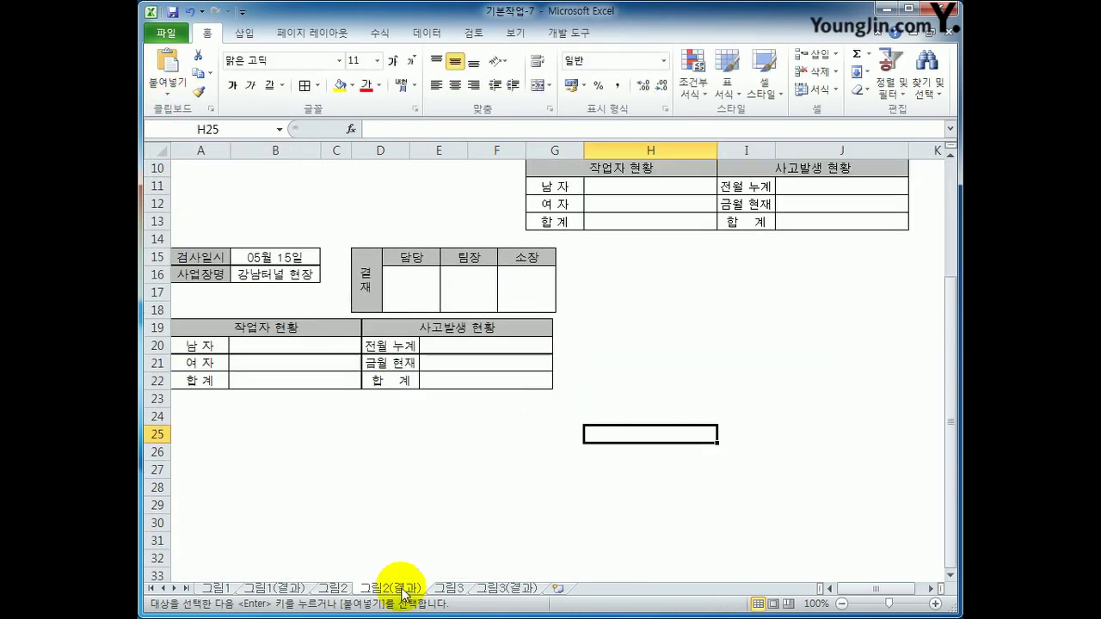
scroll(603, 514, "up", 3)
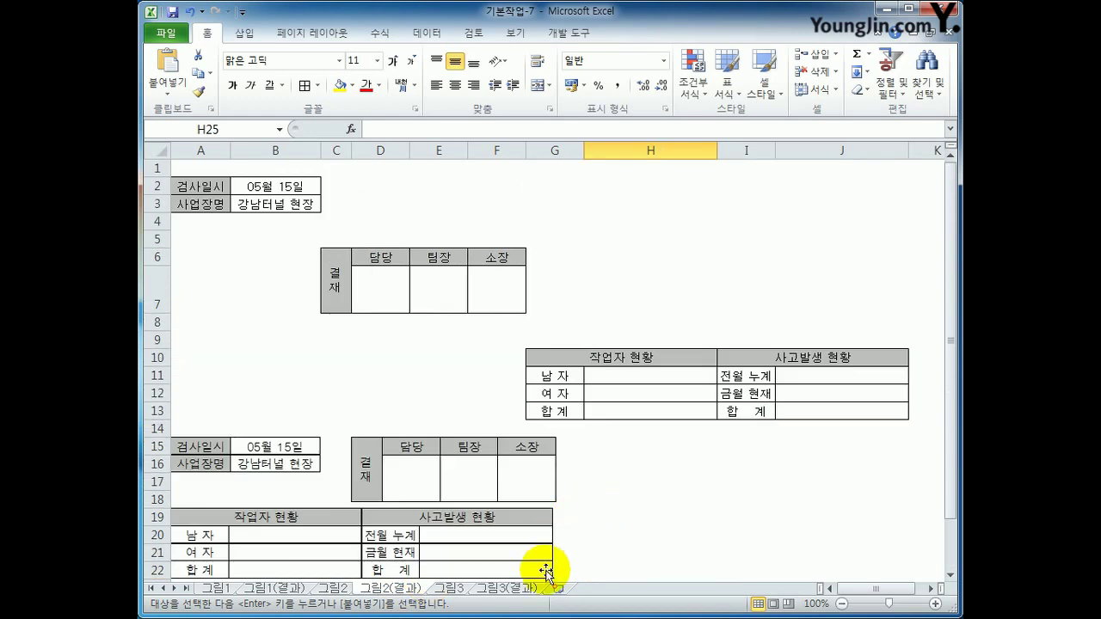
Step: On sheet 그림3, copy the 결재 approval table in H16:L17 and paste it as a linked picture at D4
left_click(449, 588)
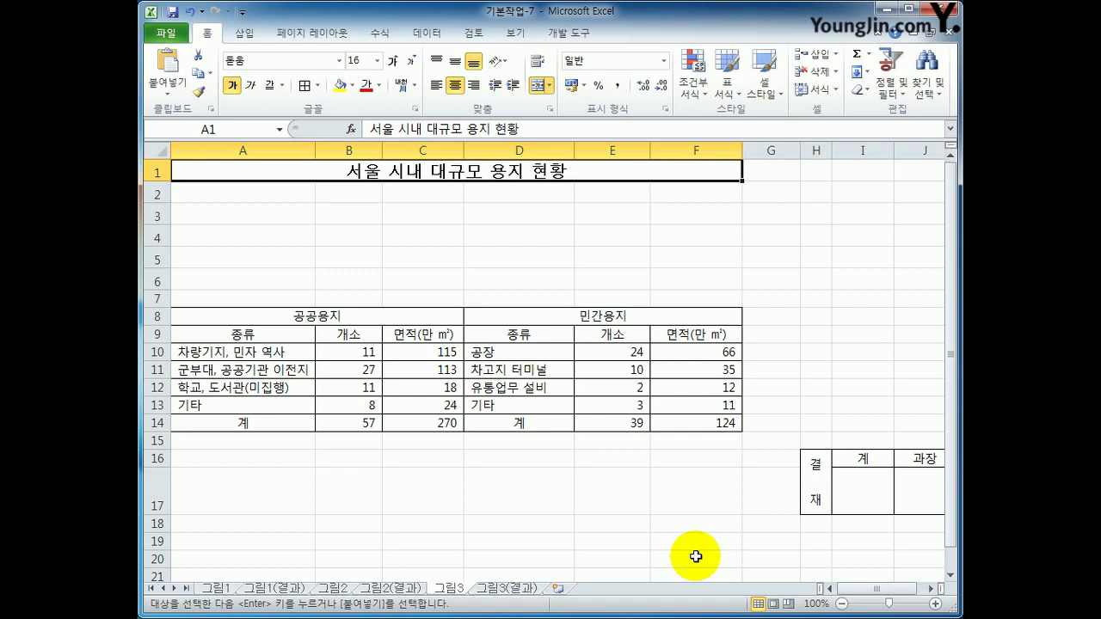
left_click_drag(816, 488, 882, 493)
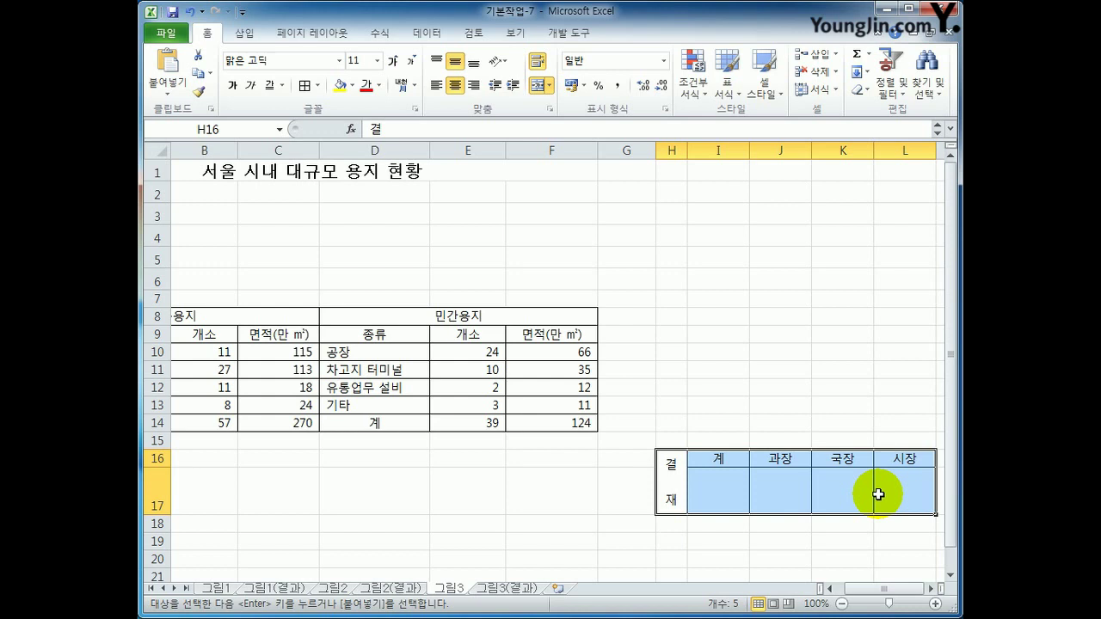
left_click(198, 73)
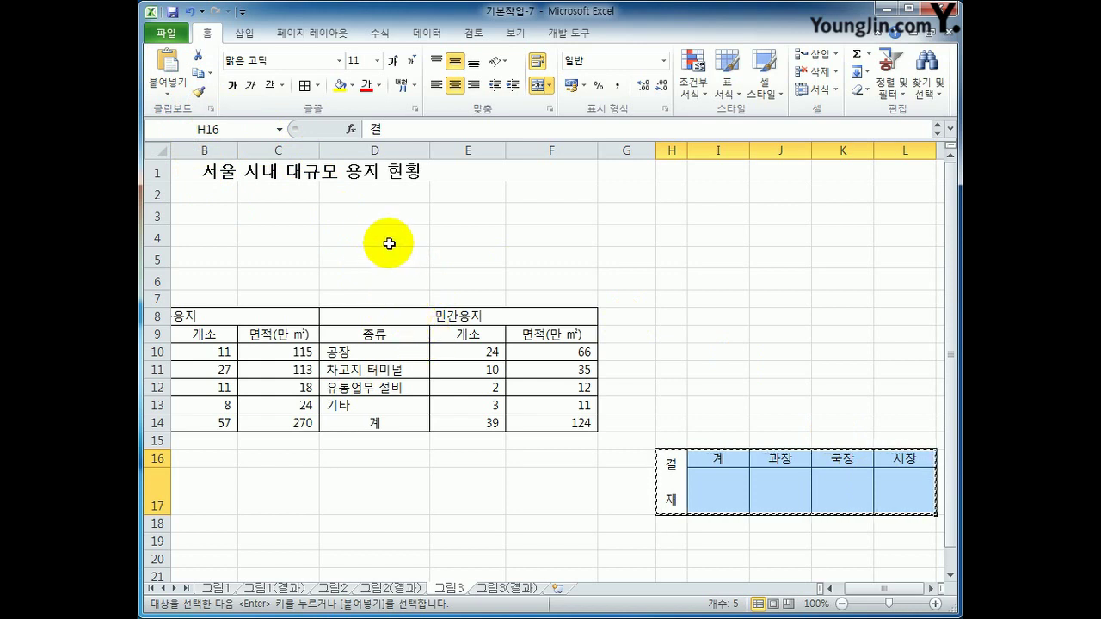
left_click(358, 214)
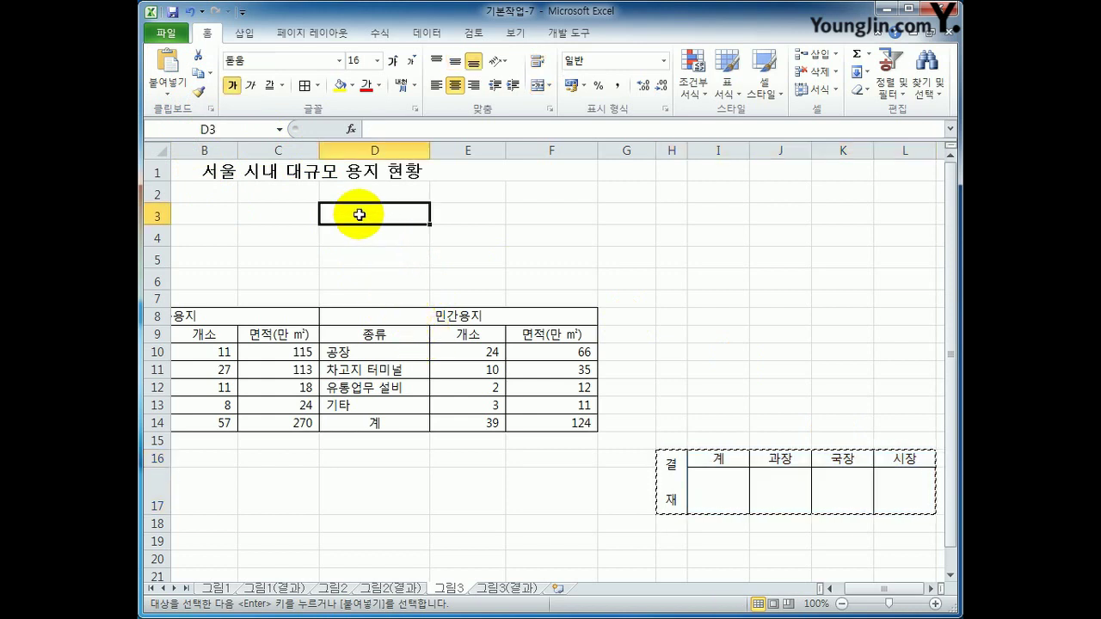
left_click(366, 237)
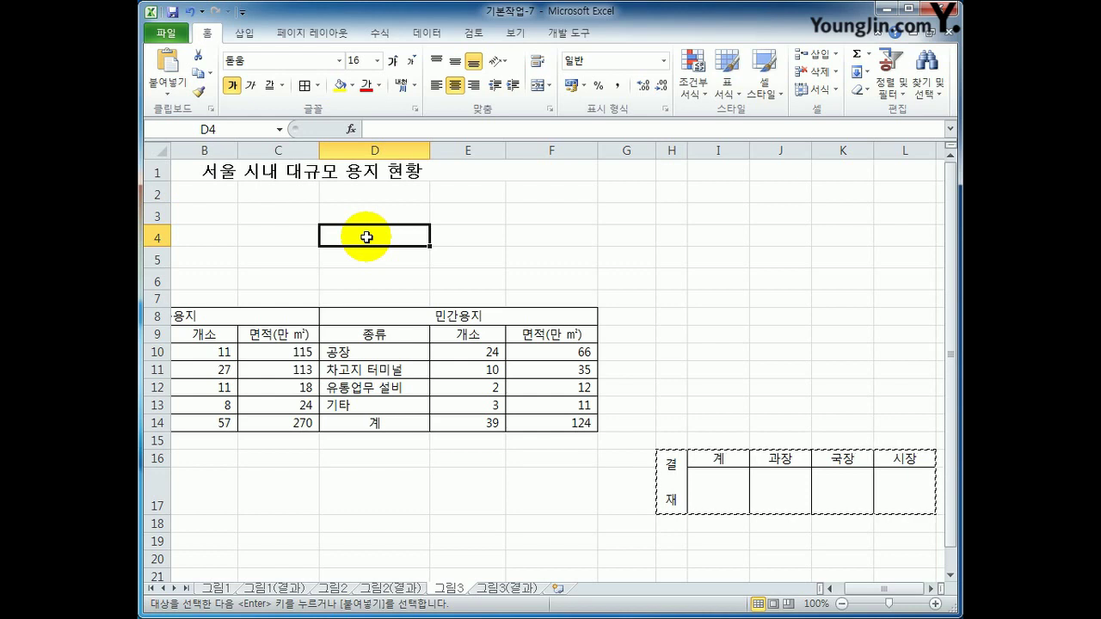
left_click(167, 86)
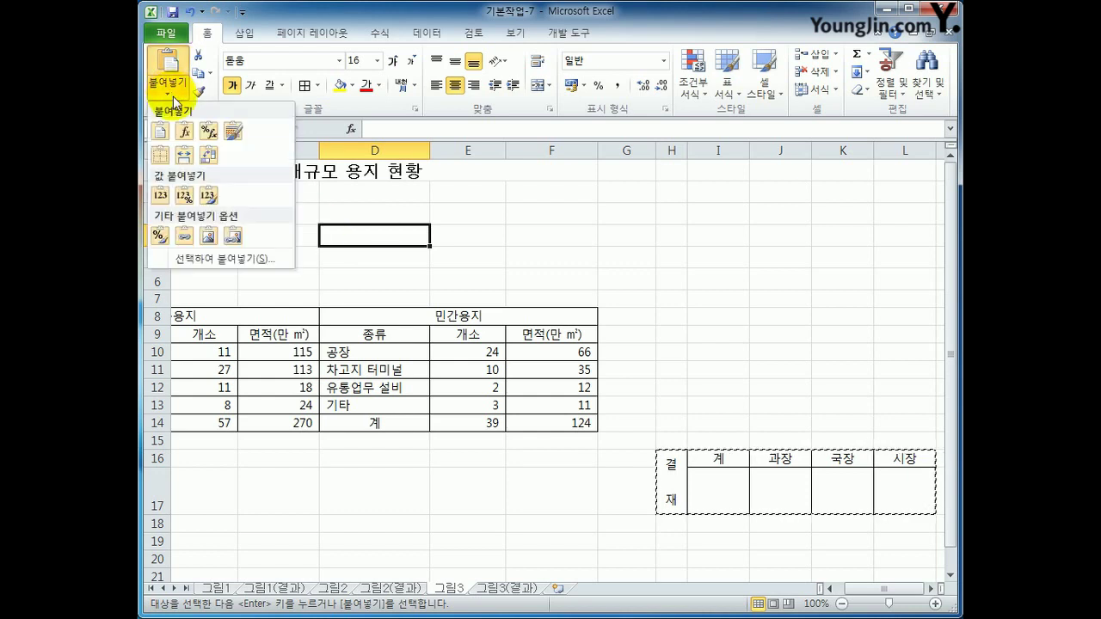
left_click(232, 240)
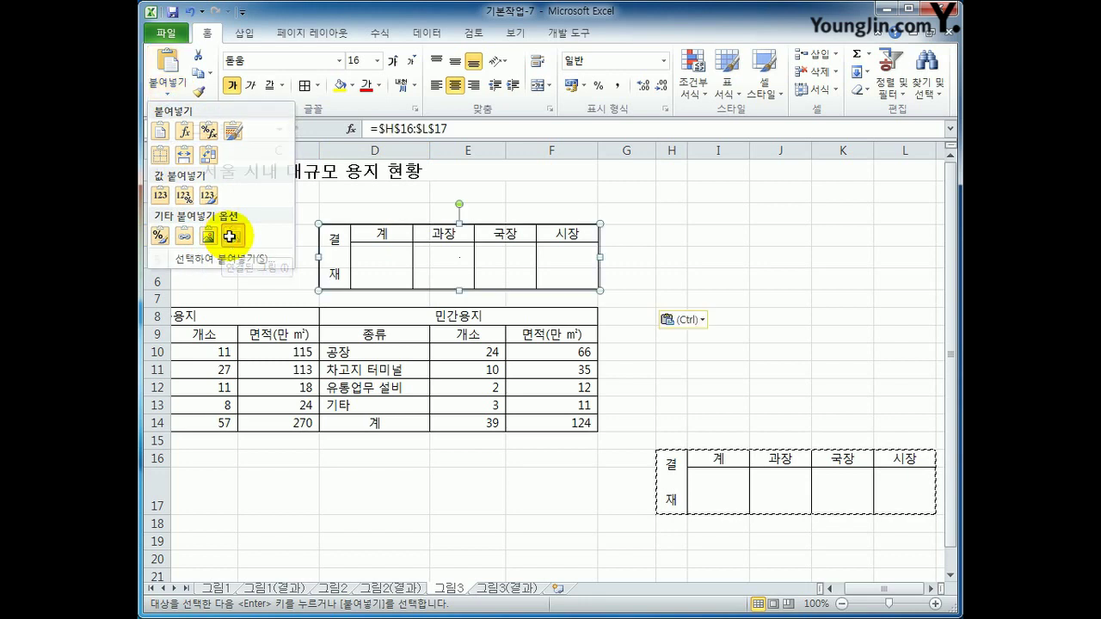
Step: Examine the unlinked picture at A15 on sheet 그림2 for comparison and return to sheet 그림3
left_click(339, 590)
left_click(251, 453)
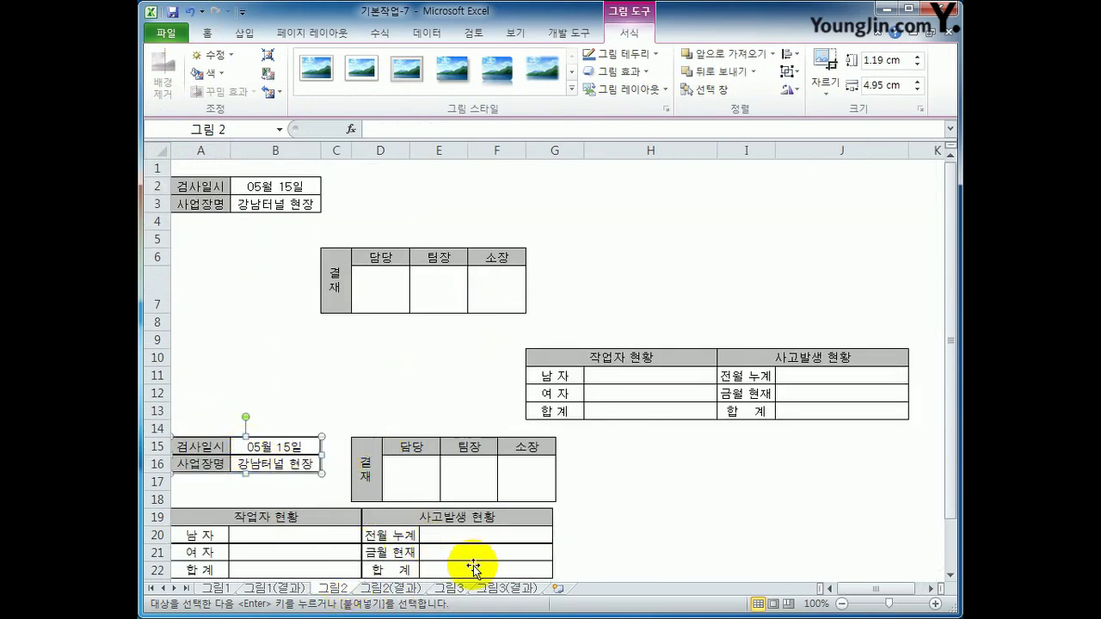
left_click(448, 588)
left_click(474, 526)
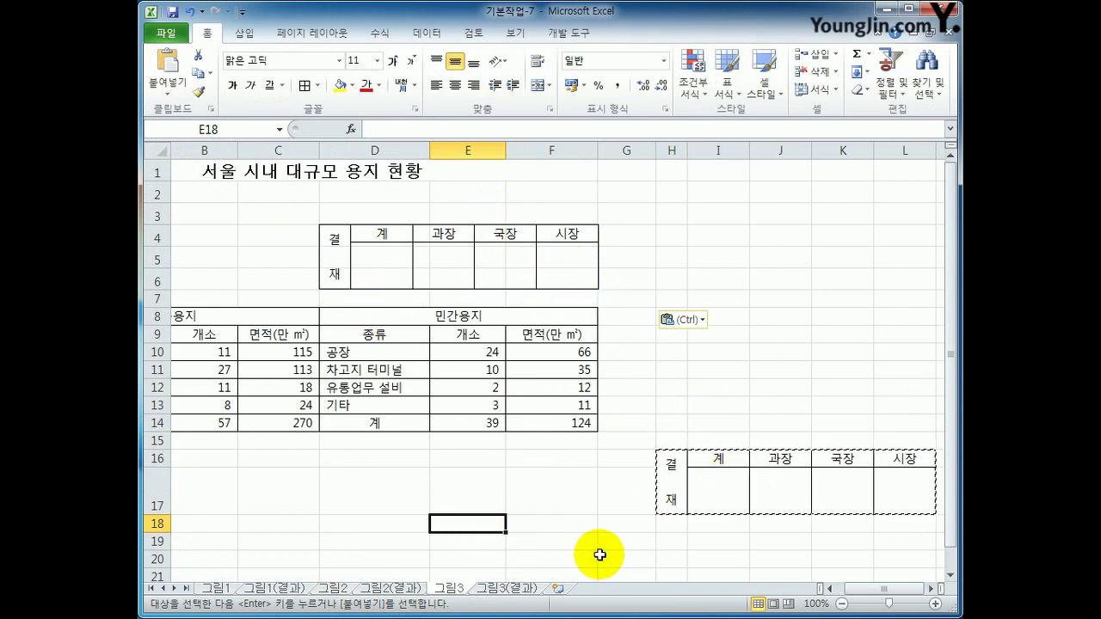
left_click(657, 539)
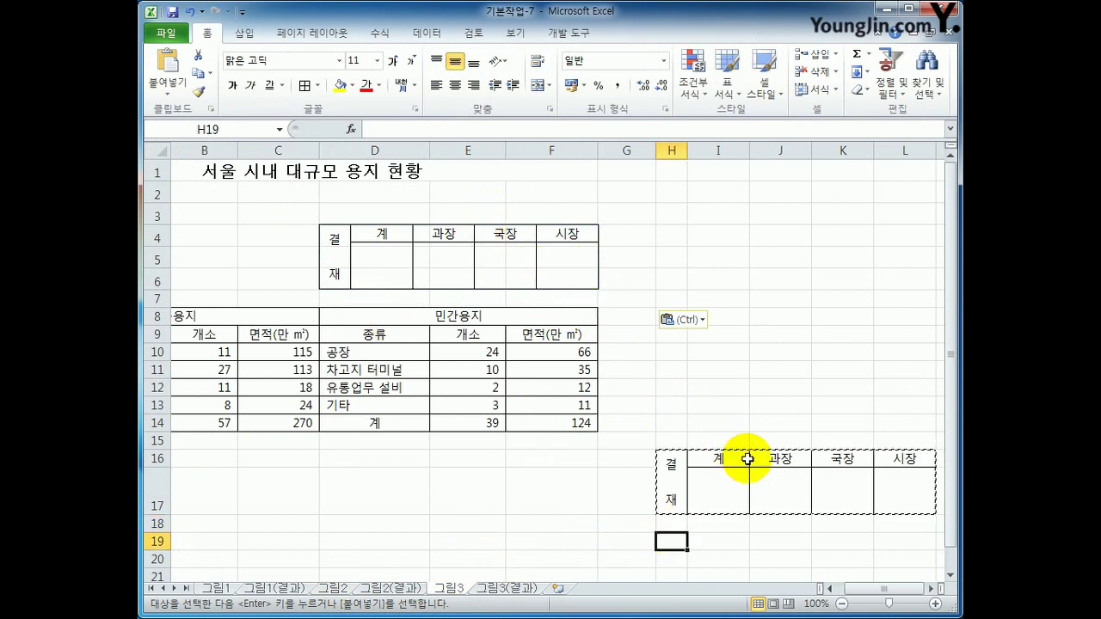
Step: Change the source table's heading in I16 to 담당 and check the linked picture at D4
left_click(745, 457)
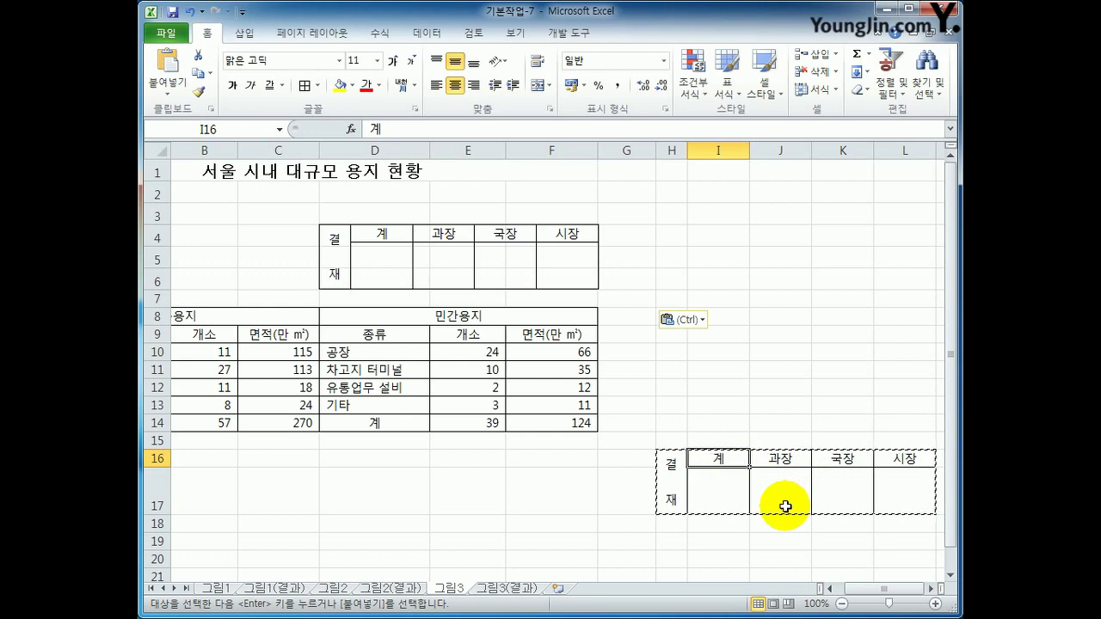
type("ㄷ")
type("당")
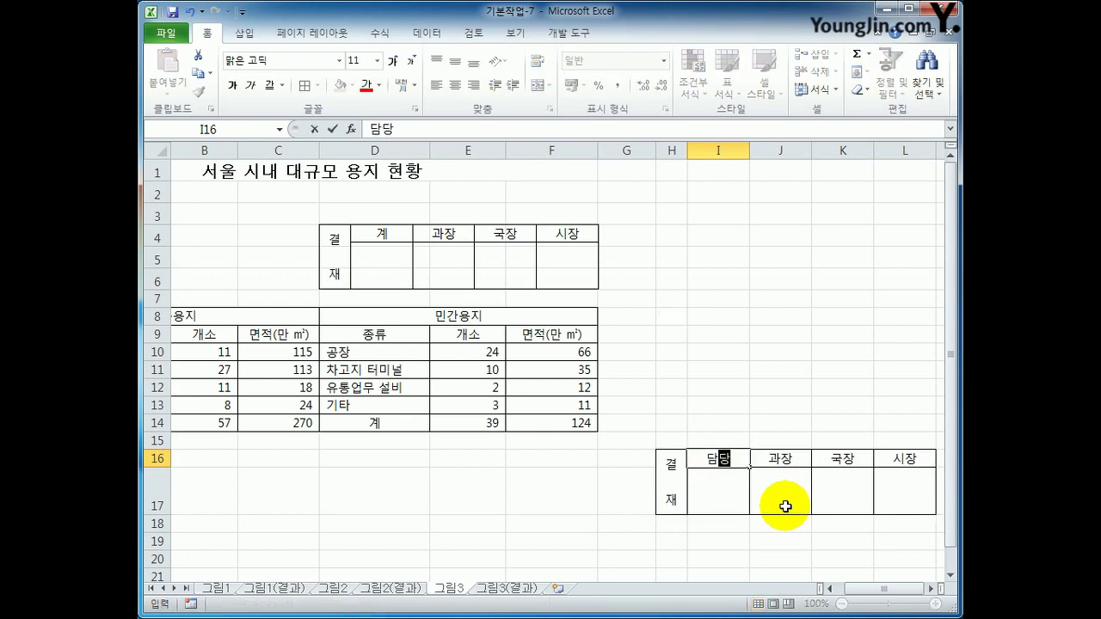
key("Return")
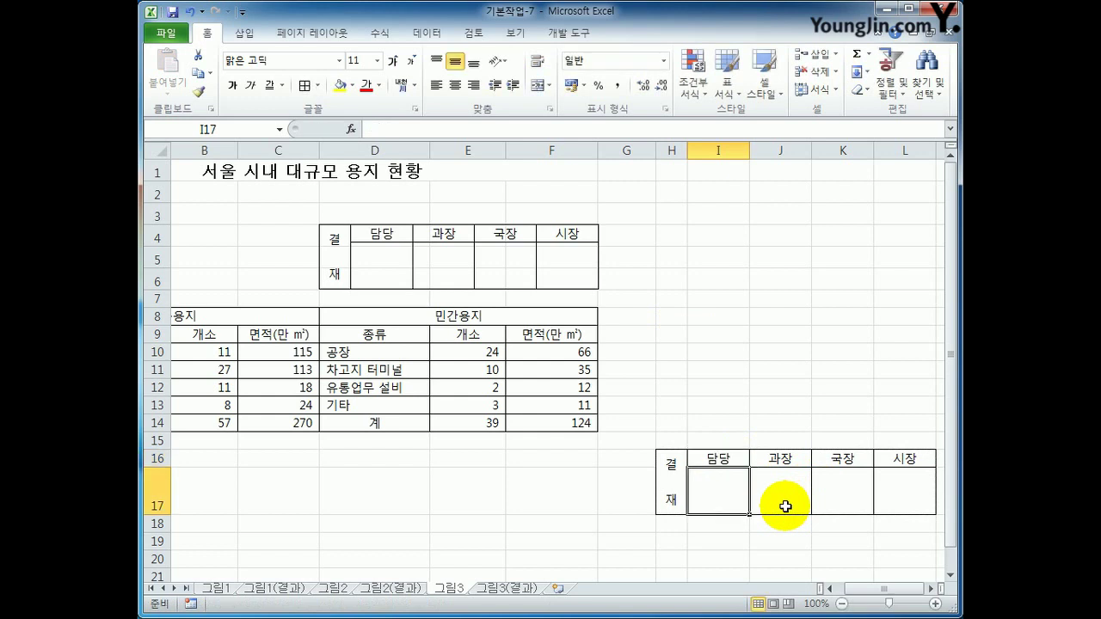
left_click(366, 238)
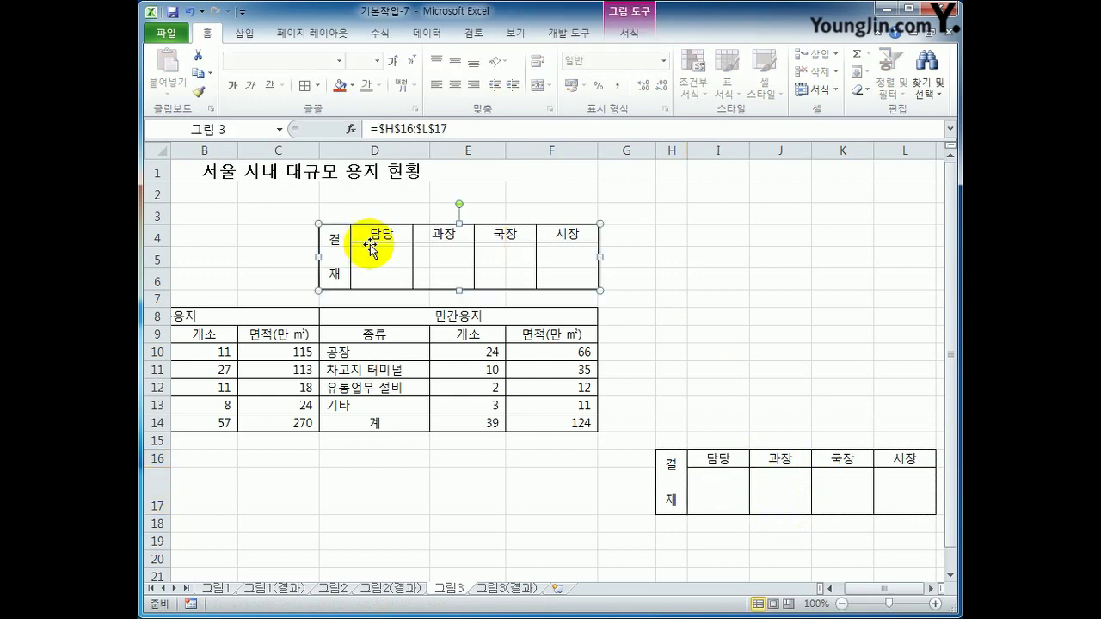
left_click(453, 519)
Step: Change the source table's headings in J16, K16 and L16 to 차장, 부장 and 사장, and check the linked picture
left_click(777, 462)
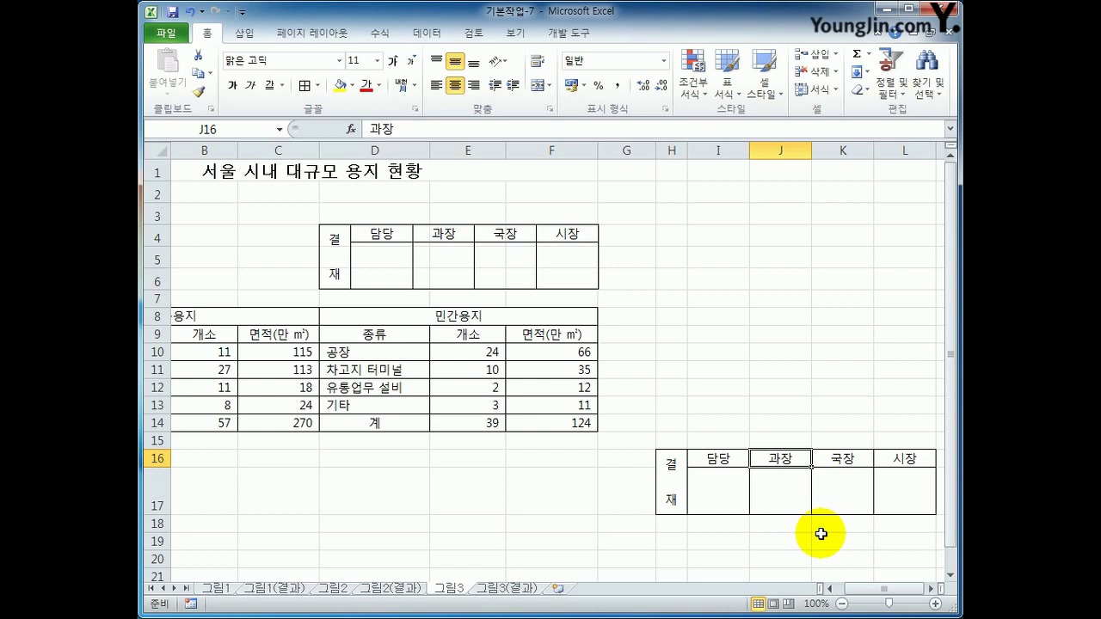
type("차자")
key("Tab")
type("브")
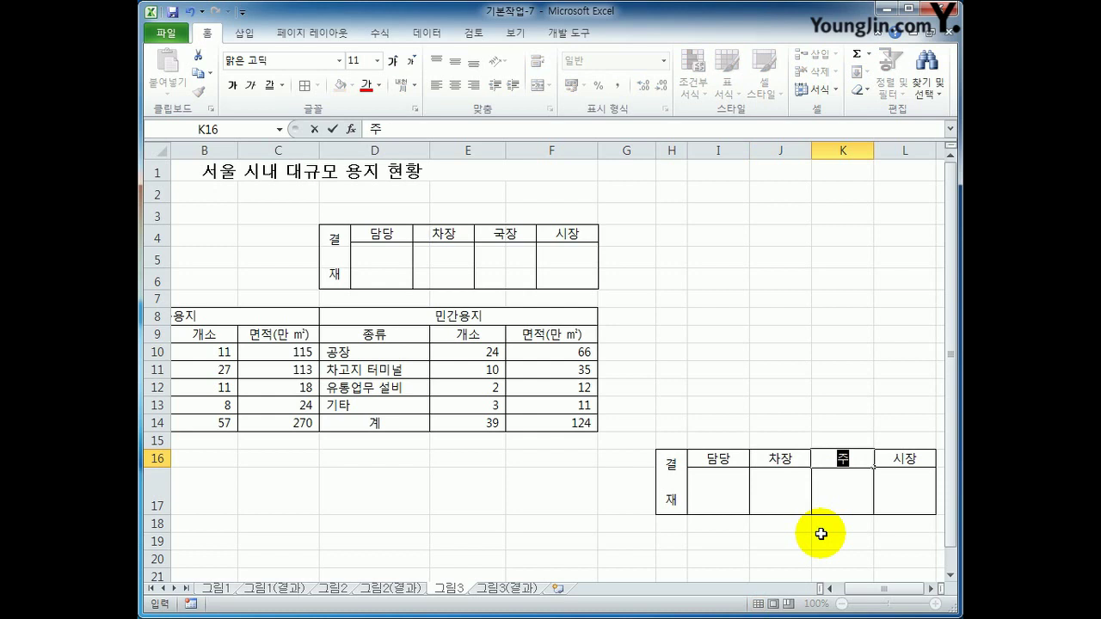
type("부장")
key("Return")
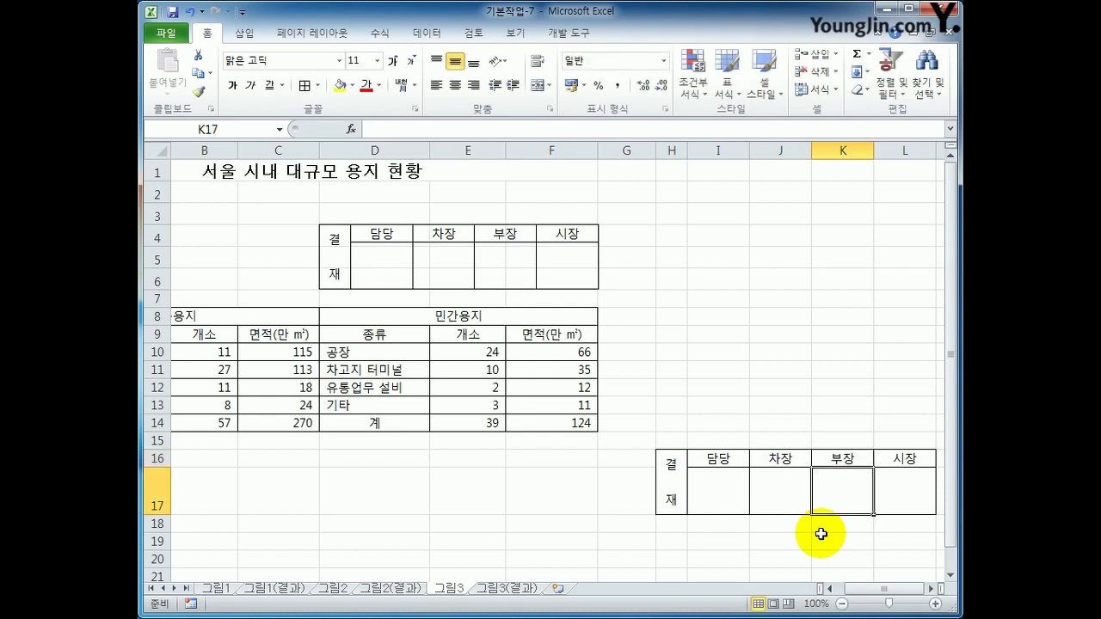
left_click(908, 460)
type("사장")
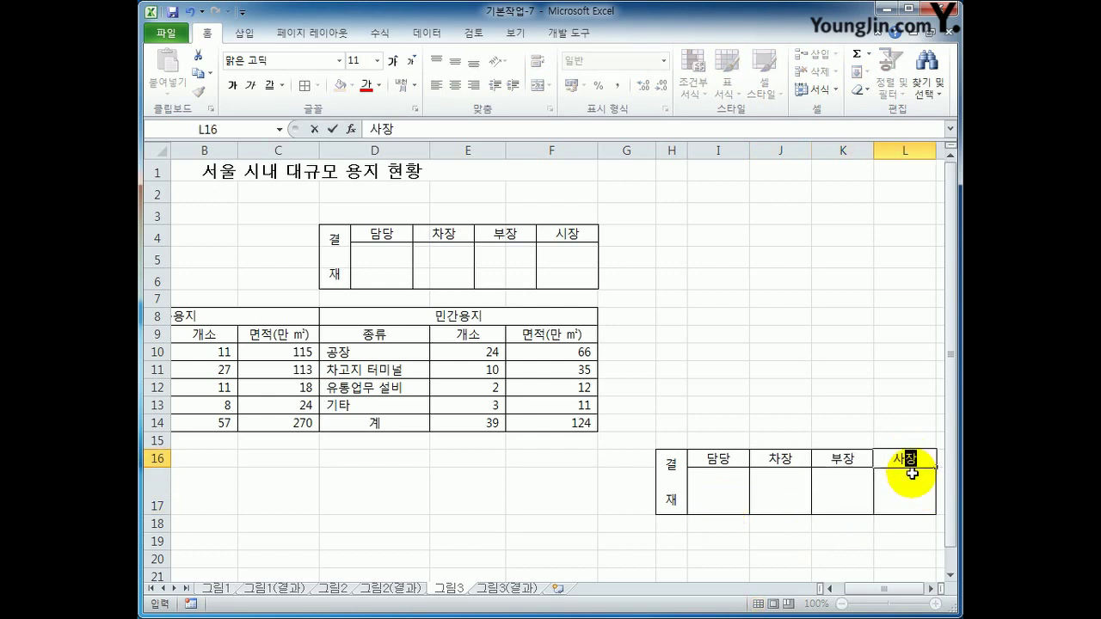
key("Return")
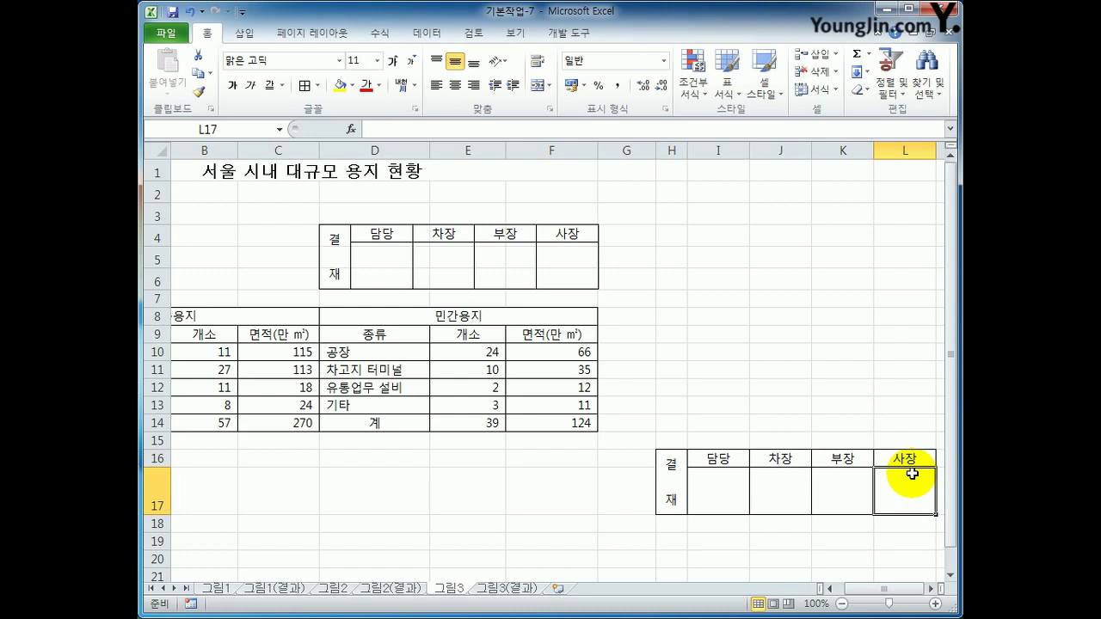
left_click(545, 283)
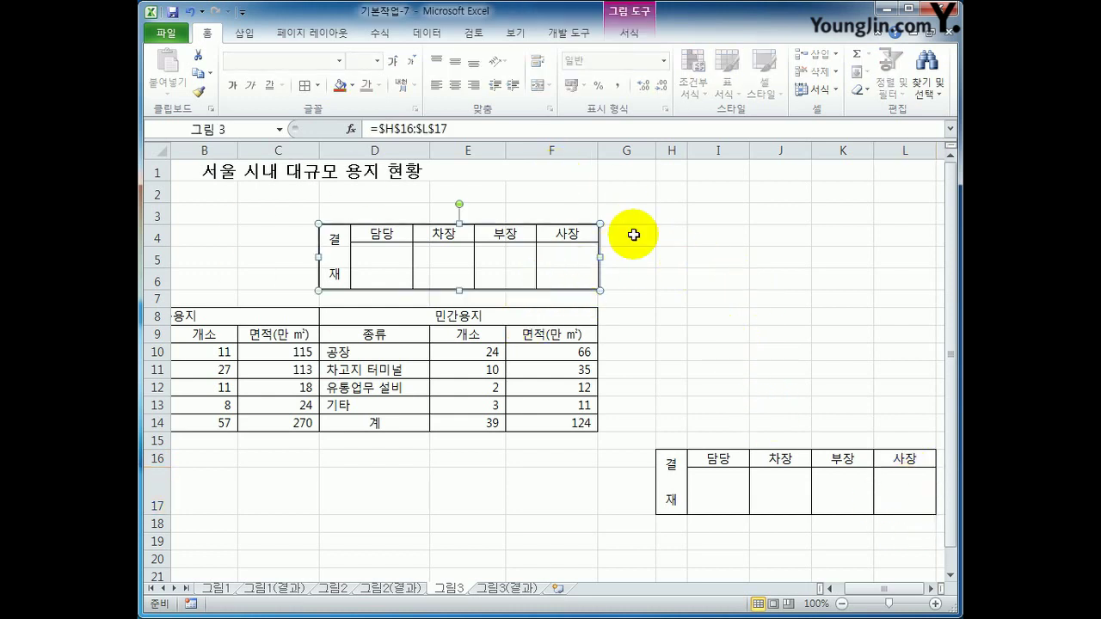